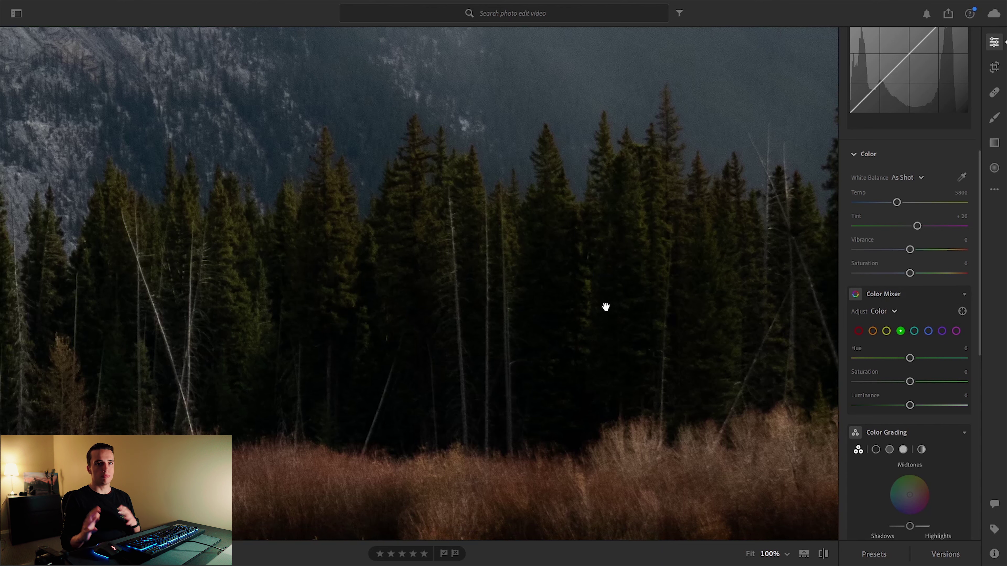
In the Color Mixer, raise the greens' Hue and Saturation and set the yellows' Hue and Saturation to +26 each
drag(910, 358, 923, 382)
click(886, 331)
mouse_move(911, 358)
mouse_down()
mouse_move(953, 358)
mouse_move(928, 360)
mouse_up()
key(Up)
key(Up)
key(Up)
key(Up)
key(Up)
key(Up)
key(Up)
key(Up)
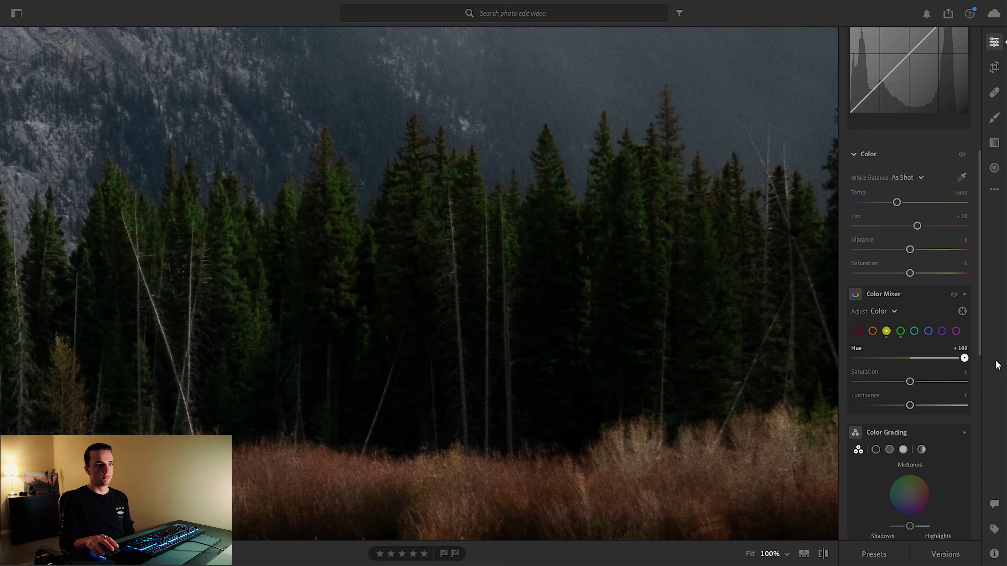
drag(883, 359, 912, 359)
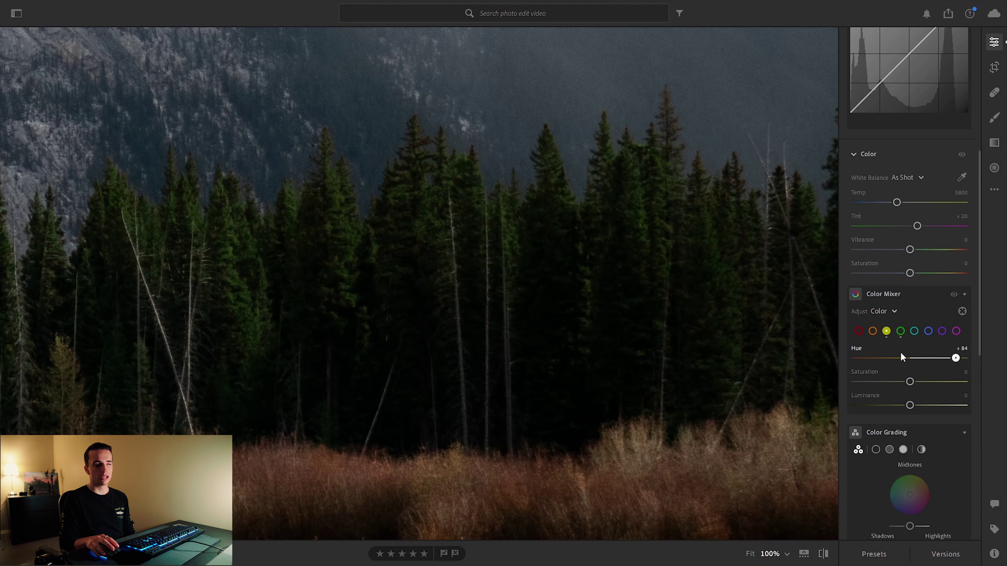
drag(942, 351, 922, 383)
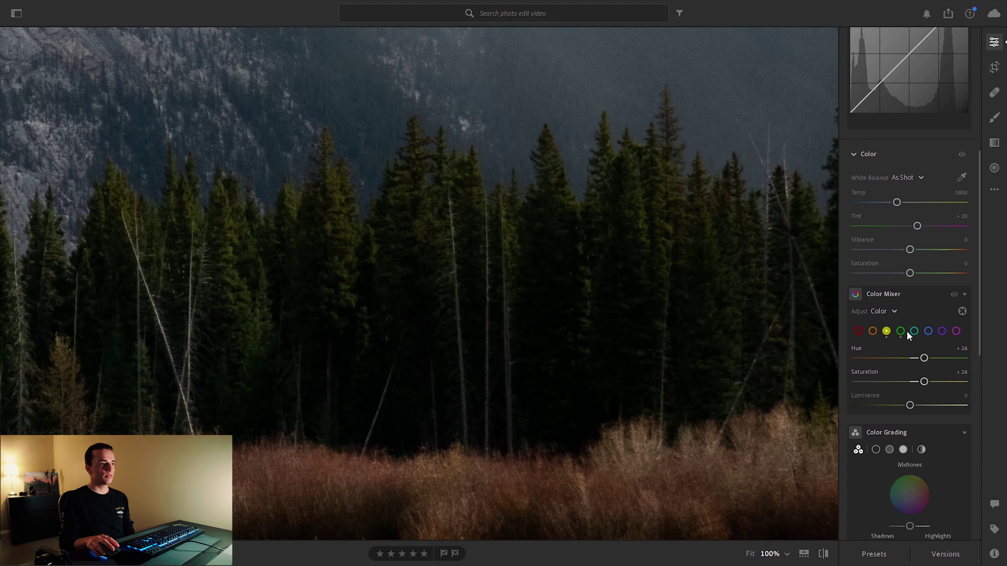
Test the oranges' Hue in the Color Mixer and reset it, and set the oranges' Saturation to +13
drag(726, 295, 661, 261)
click(873, 331)
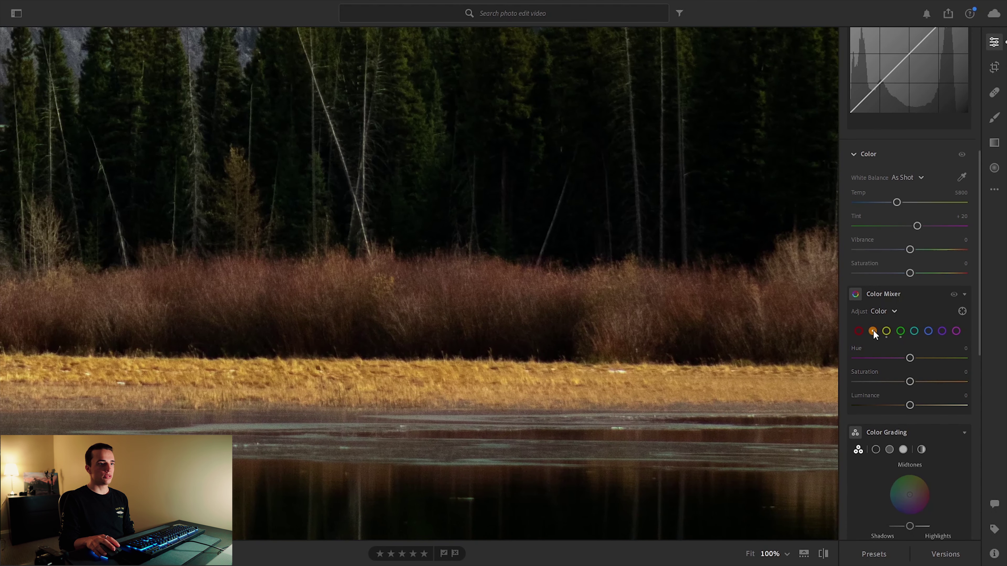
mouse_move(918, 358)
mouse_down()
mouse_move(974, 360)
mouse_move(856, 358)
mouse_move(979, 359)
mouse_move(854, 358)
mouse_move(953, 358)
mouse_move(912, 359)
mouse_up()
double_click(908, 360)
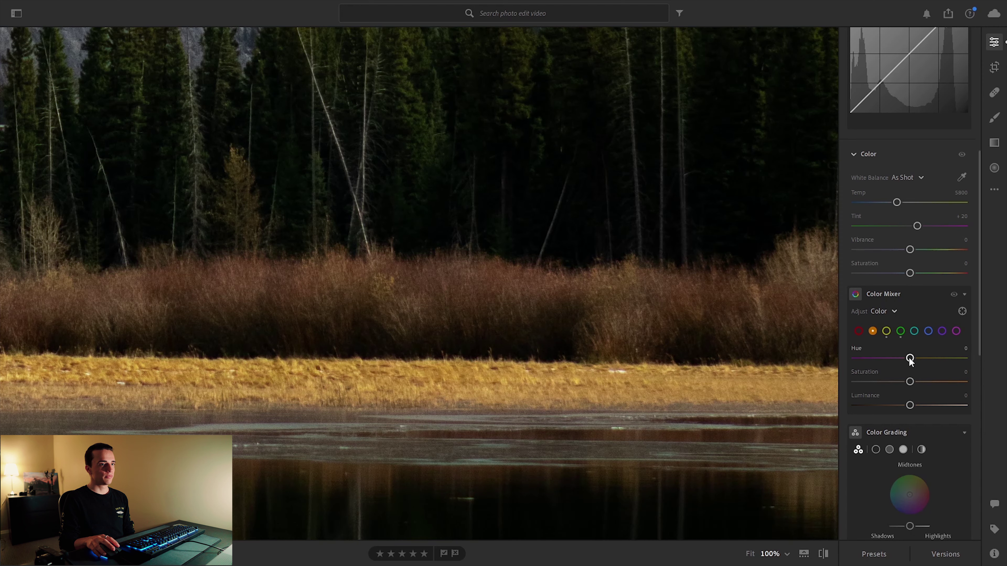
drag(910, 382, 917, 382)
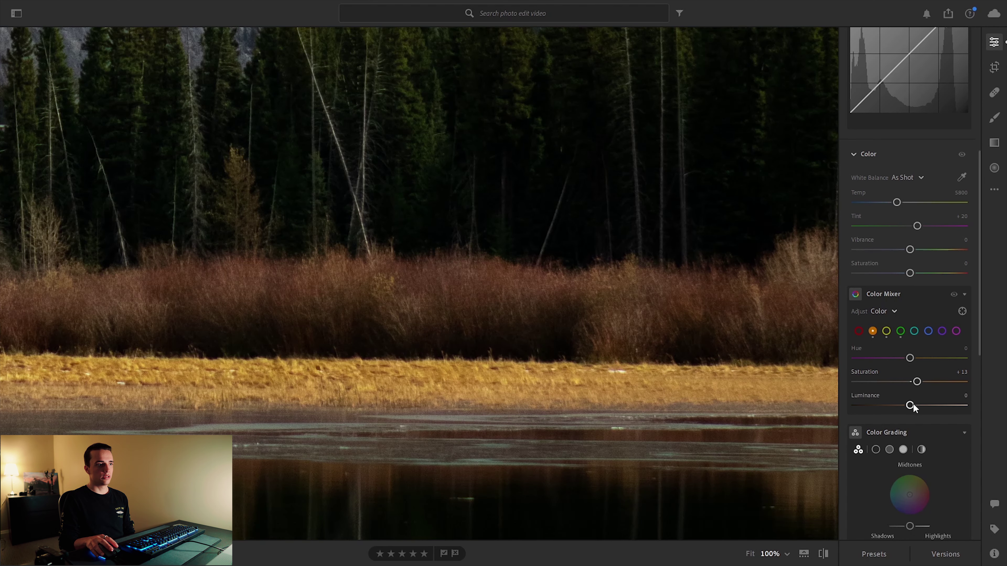
Compare the full photo with a close view of the shoreline, and set the oranges' Luminance to -35
drag(710, 370, 694, 363)
click(695, 364)
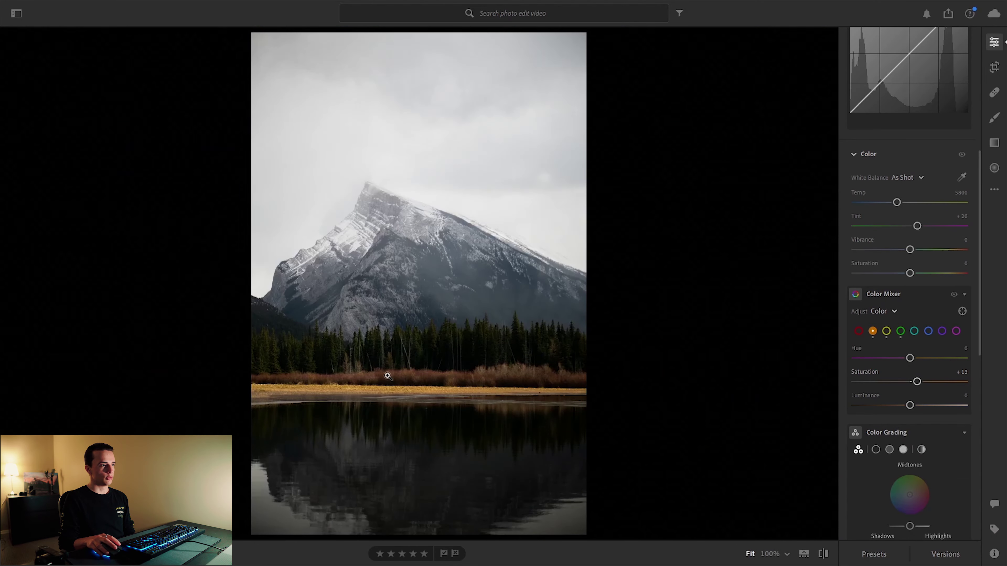
click(587, 383)
click(562, 339)
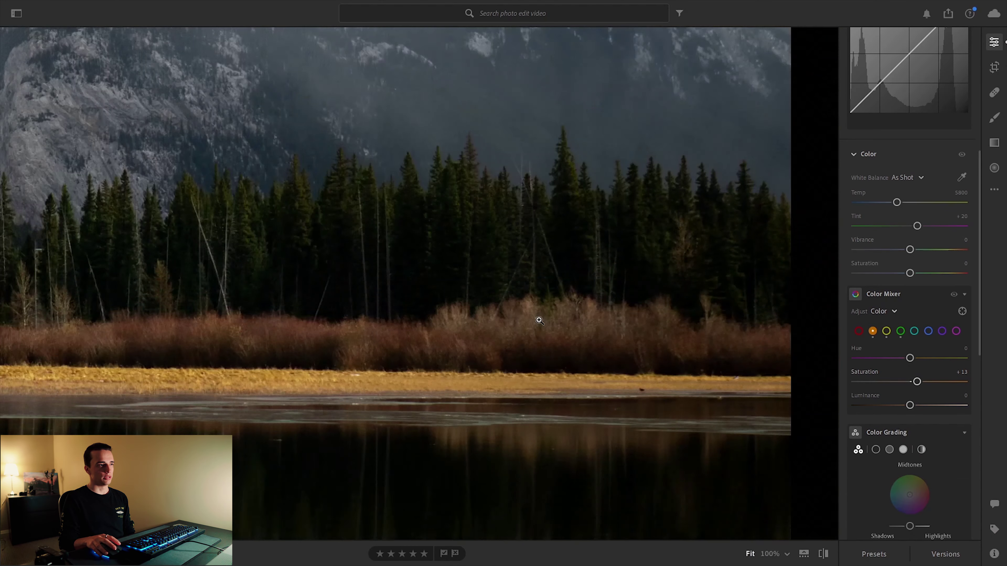
key(z)
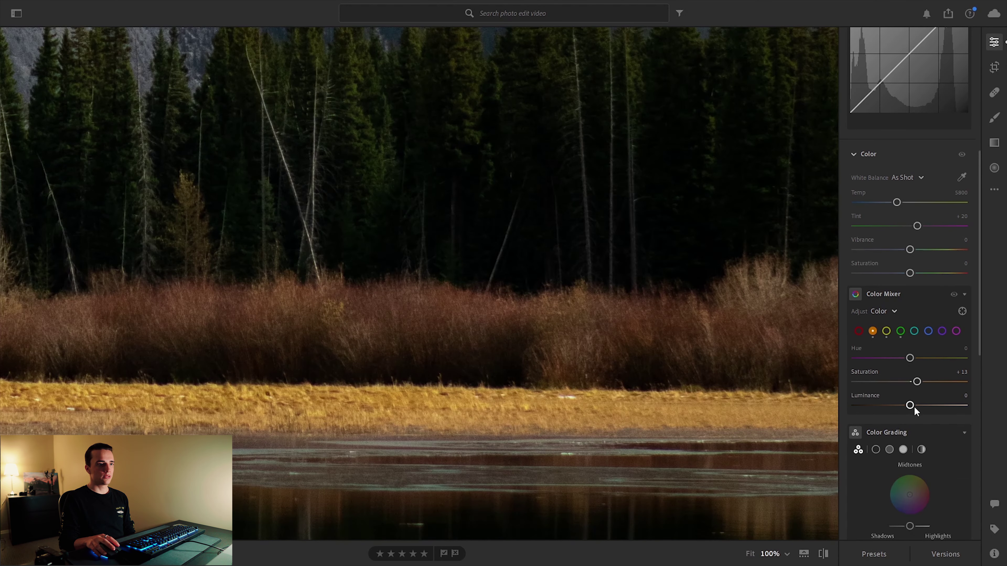
drag(914, 407, 900, 409)
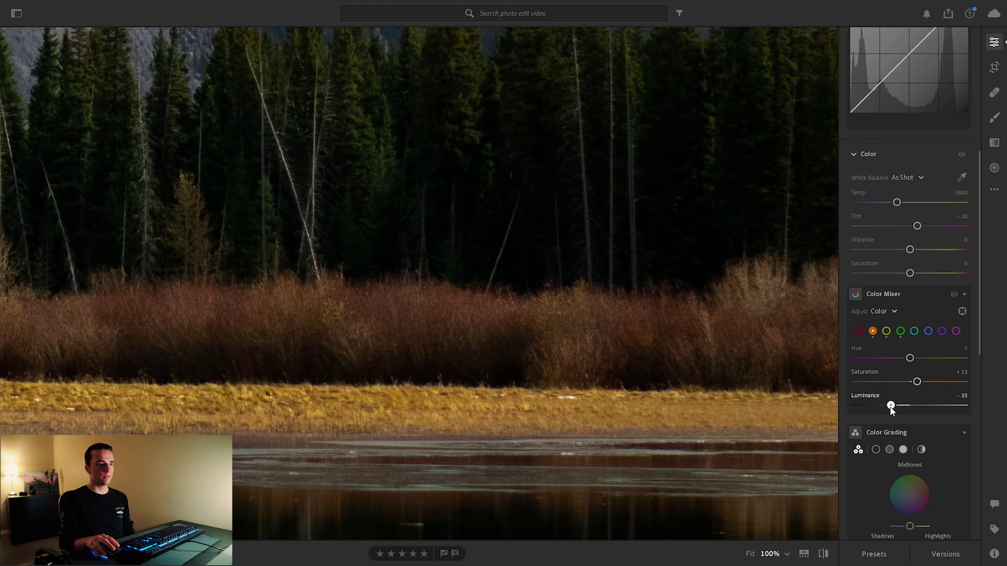
Set the photo's Shadows to +29 and check the trees up close and in the full photo
click(690, 249)
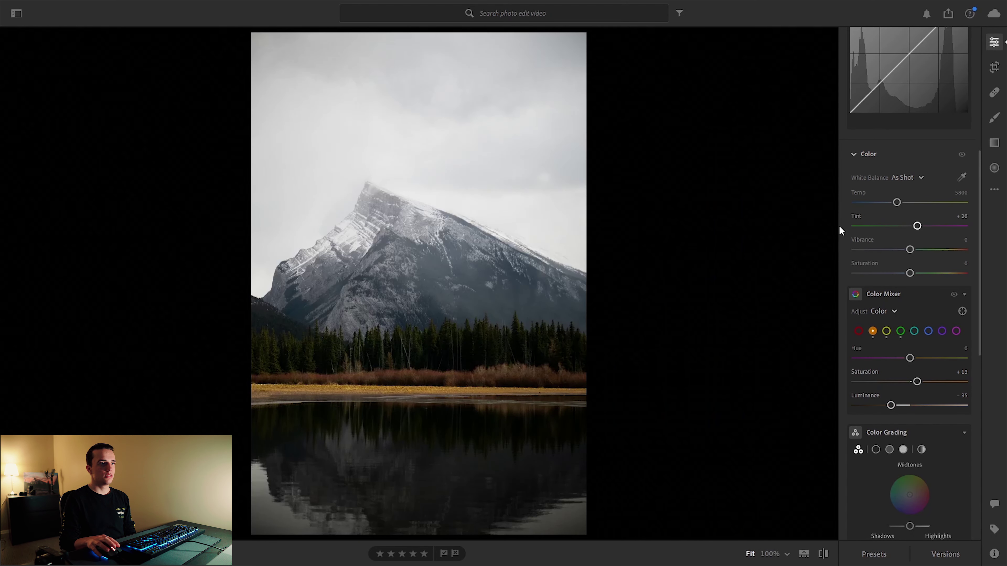
scroll(840, 230, up, 5)
scroll(838, 226, up, 3)
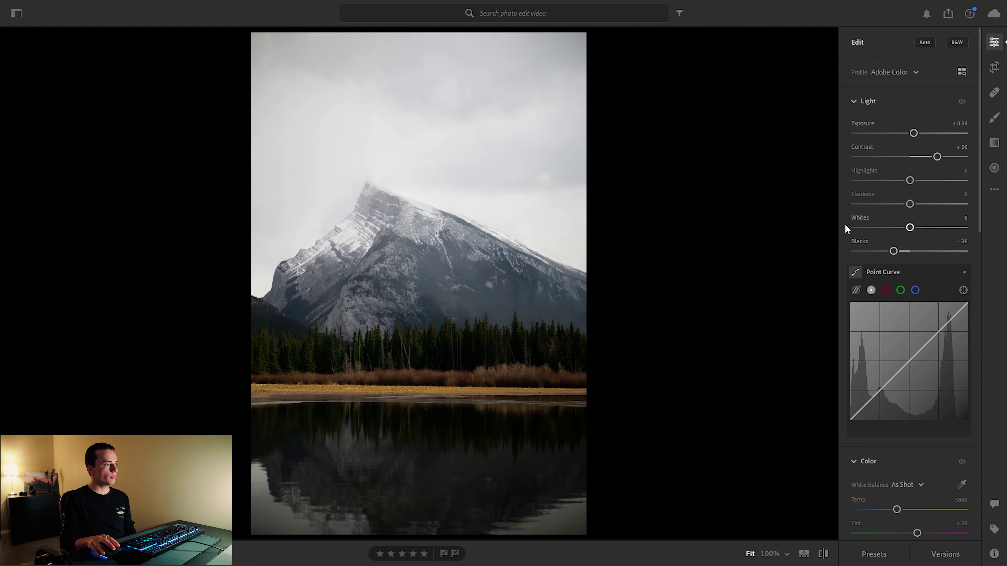
drag(910, 204, 915, 204)
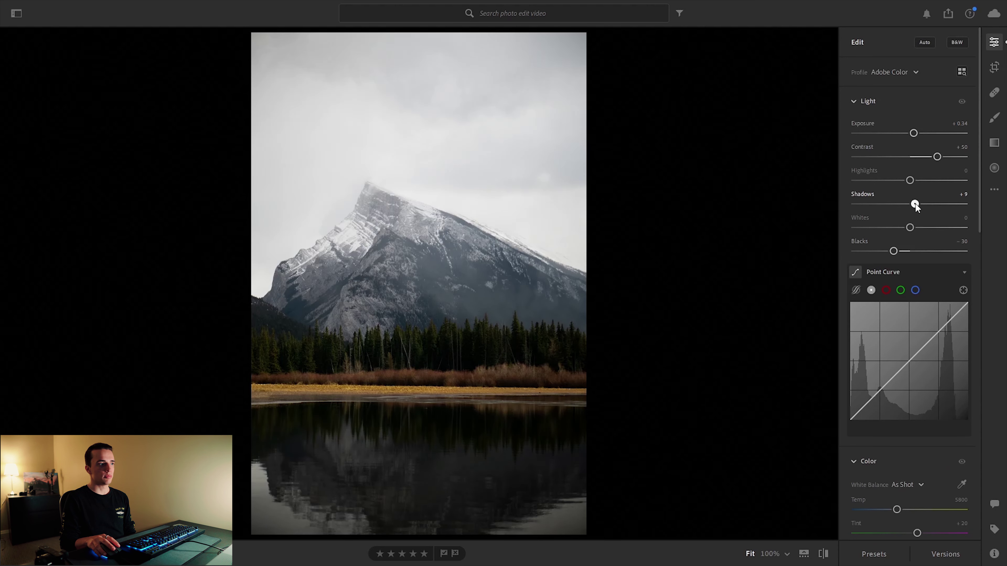
drag(926, 204, 927, 204)
click(573, 368)
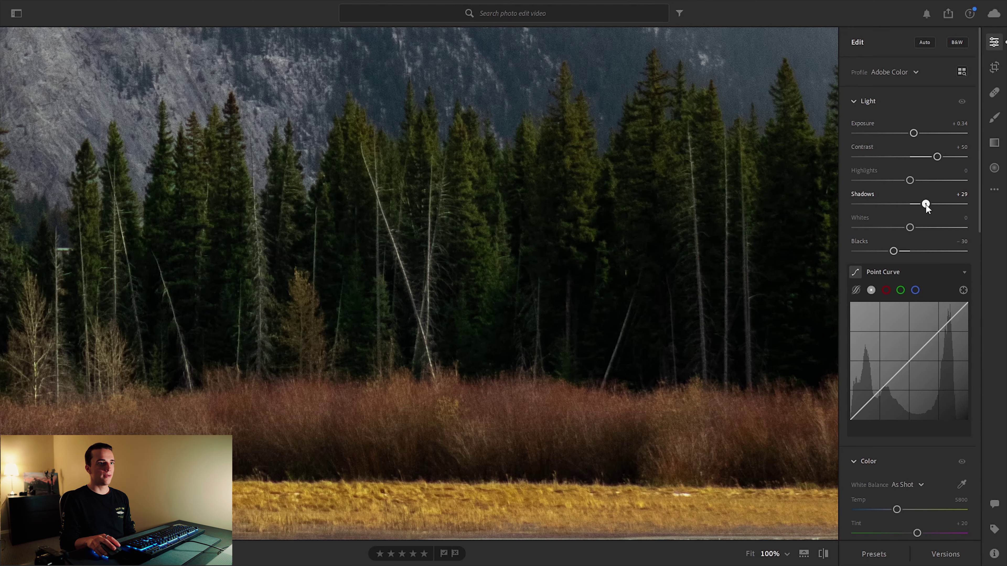
click(557, 243)
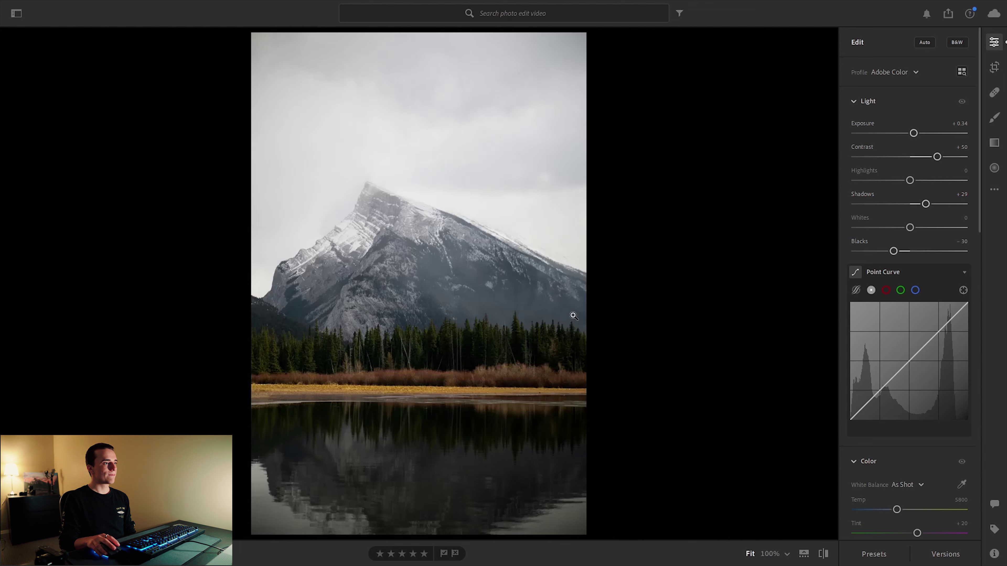
In the Color Mixer, set the blues' Saturation to +29 and leave their Hue at 0
scroll(842, 215, down, 5)
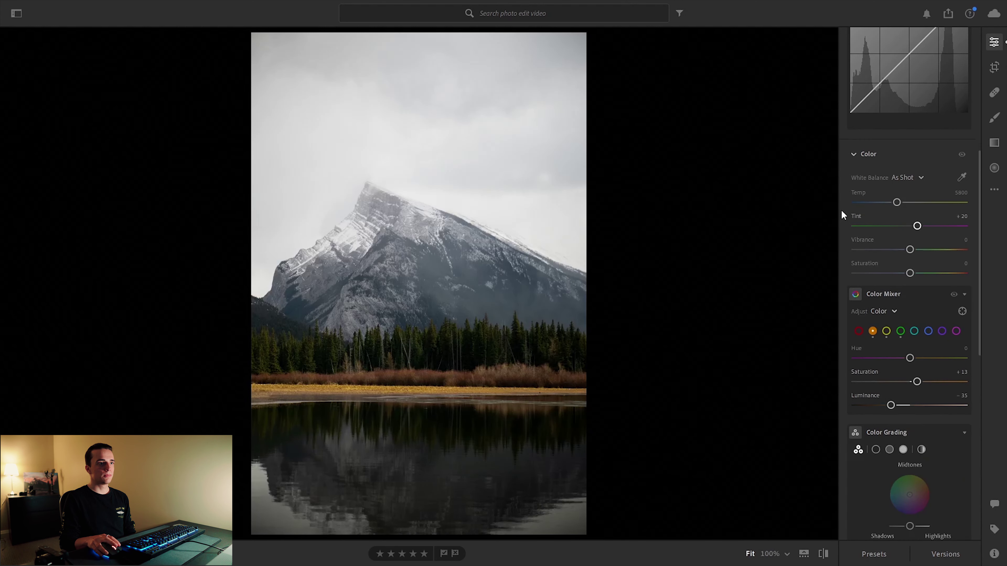
scroll(841, 215, down, 2)
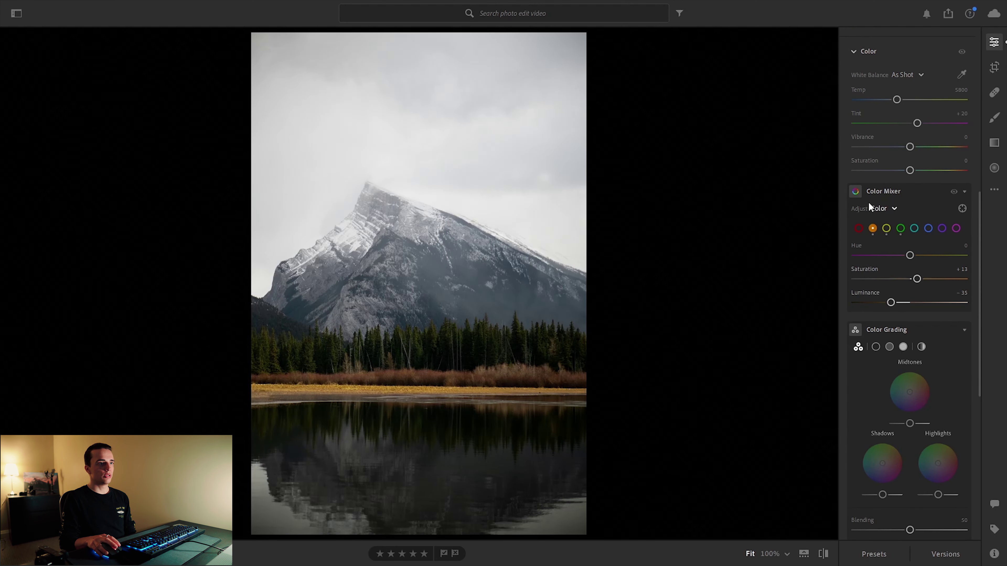
click(928, 229)
mouse_move(910, 255)
mouse_down()
mouse_move(901, 256)
mouse_move(938, 256)
mouse_move(865, 257)
mouse_move(949, 250)
mouse_move(910, 255)
mouse_up()
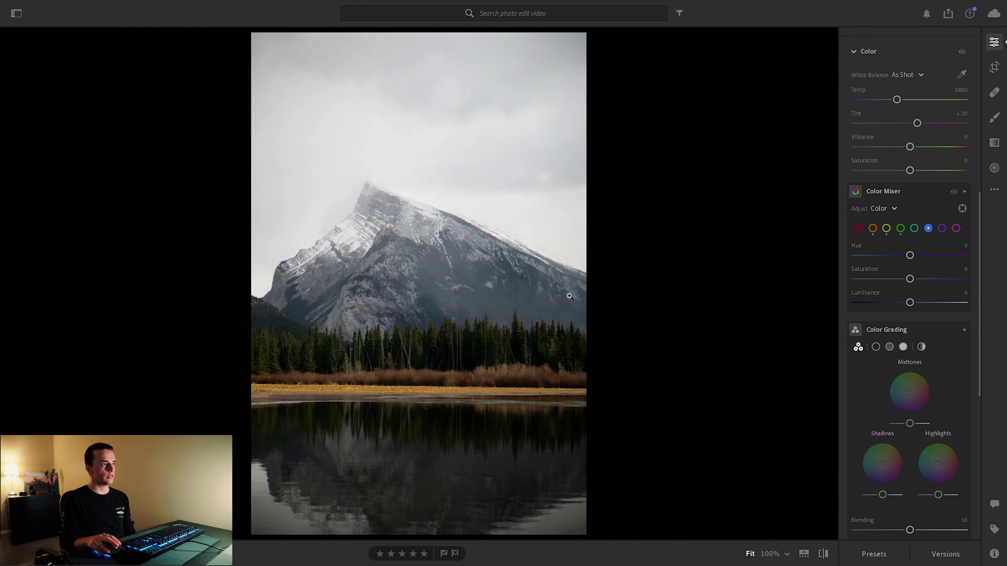
drag(910, 279, 917, 280)
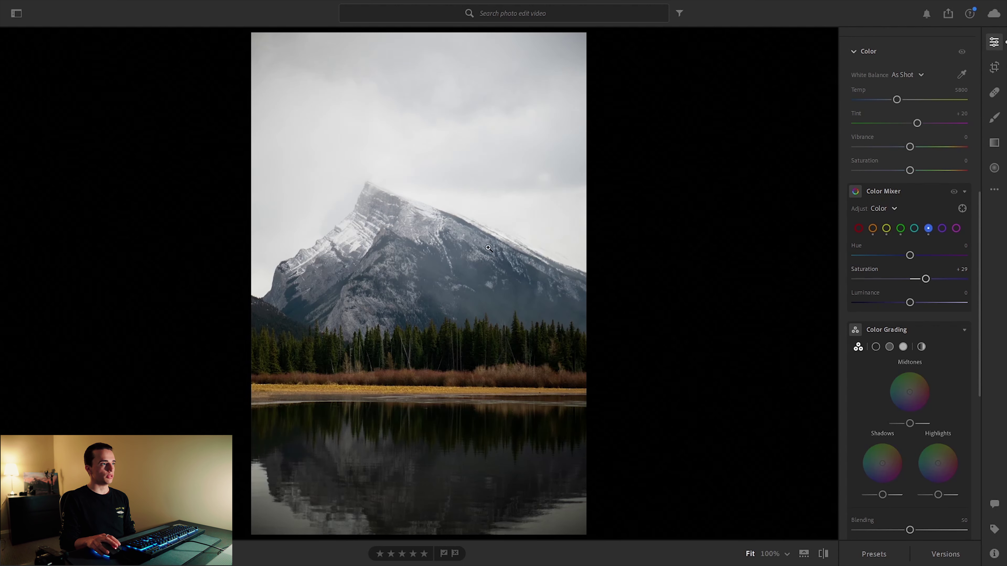
drag(501, 267, 799, 281)
Try the Clarity effect at +100 and reset it to 0
scroll(840, 289, down, 6)
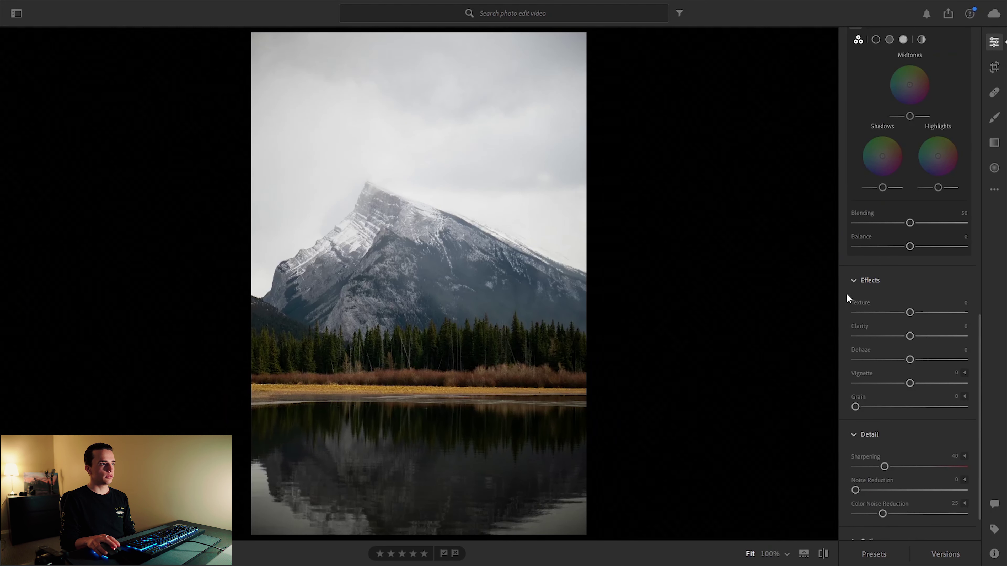
drag(910, 338, 979, 342)
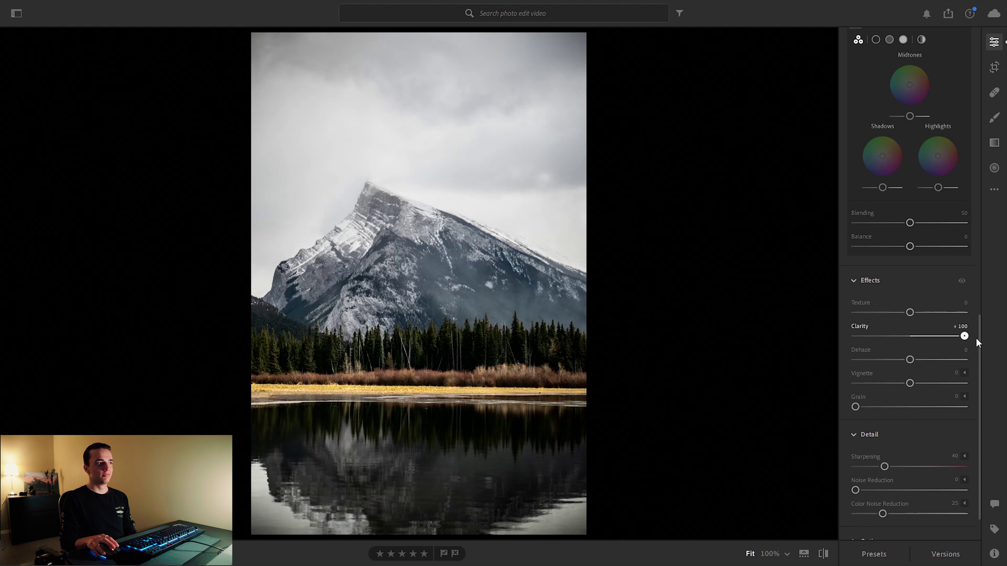
drag(965, 337, 958, 339)
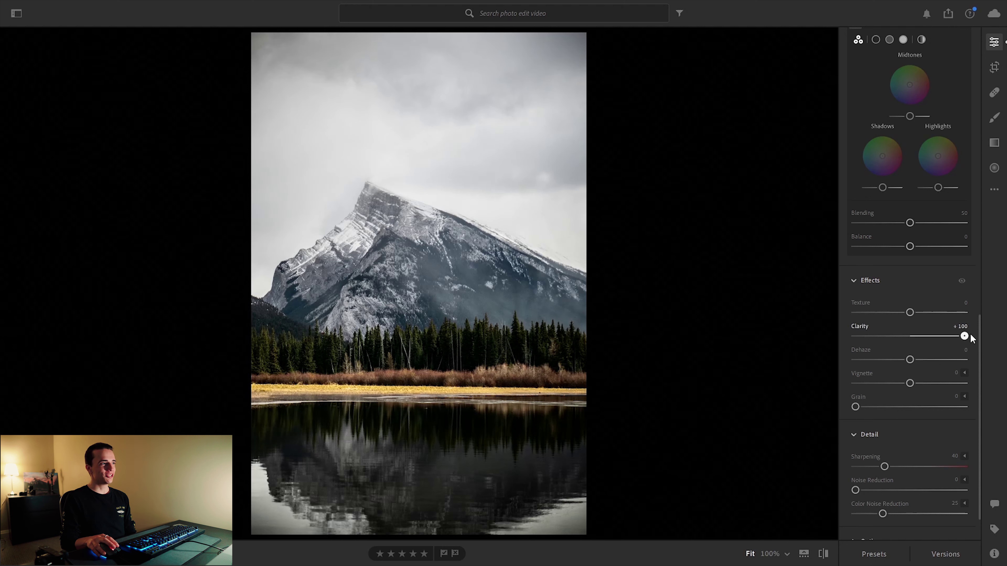
drag(969, 336, 953, 337)
double_click(946, 336)
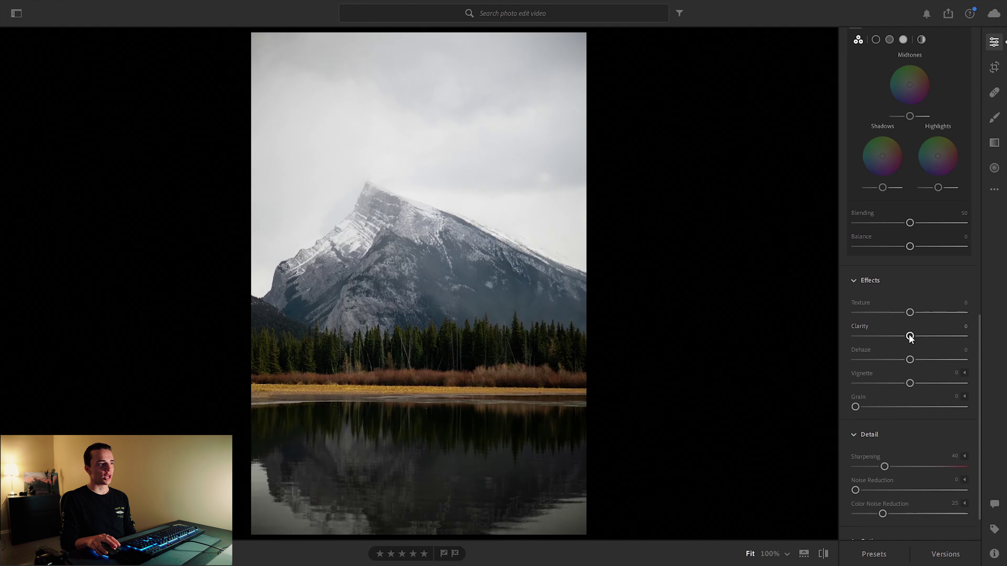
Set the photo's effects to Texture +4, Clarity +20, Dehaze +3 and Vignette -20
drag(910, 337, 926, 337)
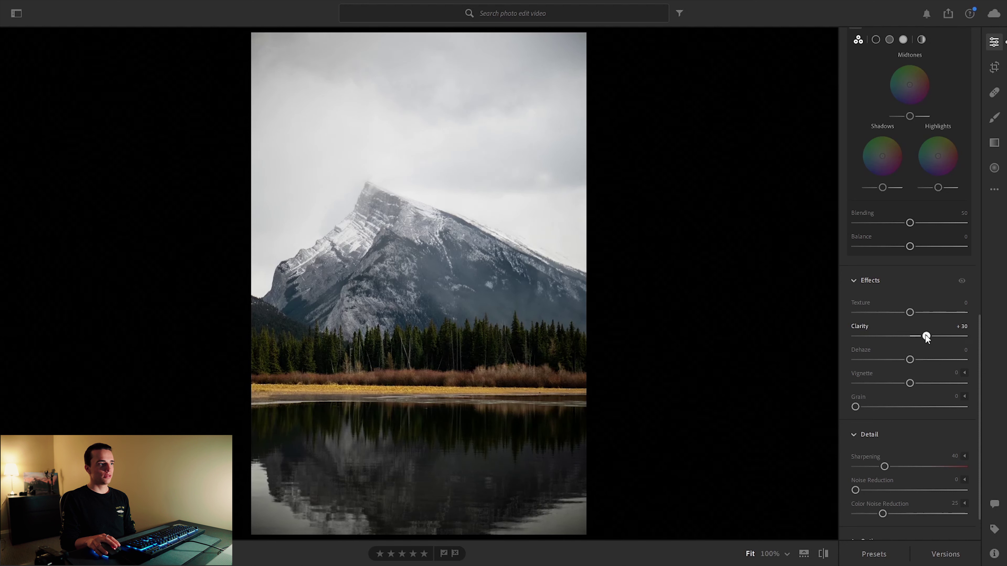
drag(925, 336, 924, 337)
mouse_move(911, 361)
mouse_down()
mouse_move(973, 358)
mouse_move(911, 361)
mouse_up()
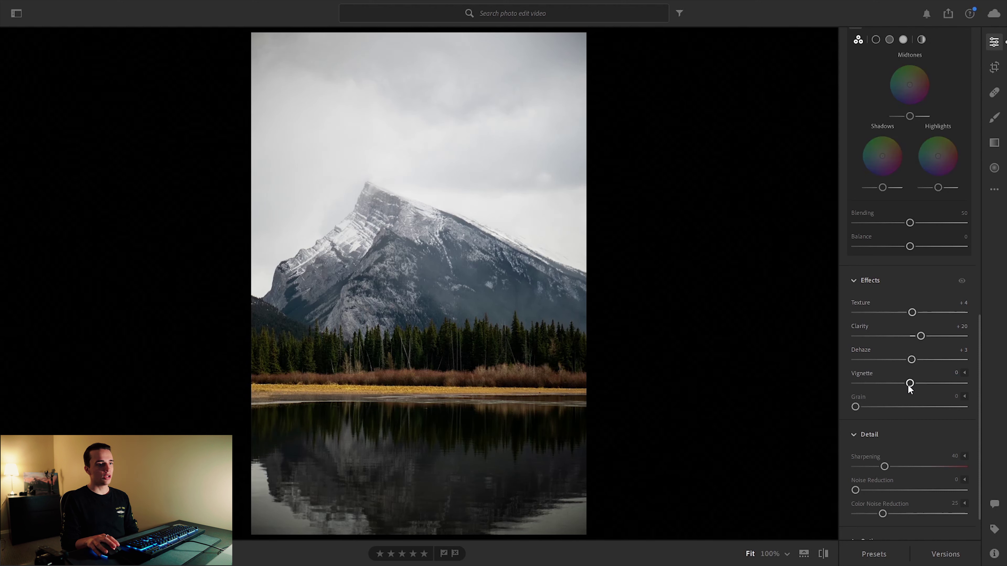
drag(909, 386, 899, 383)
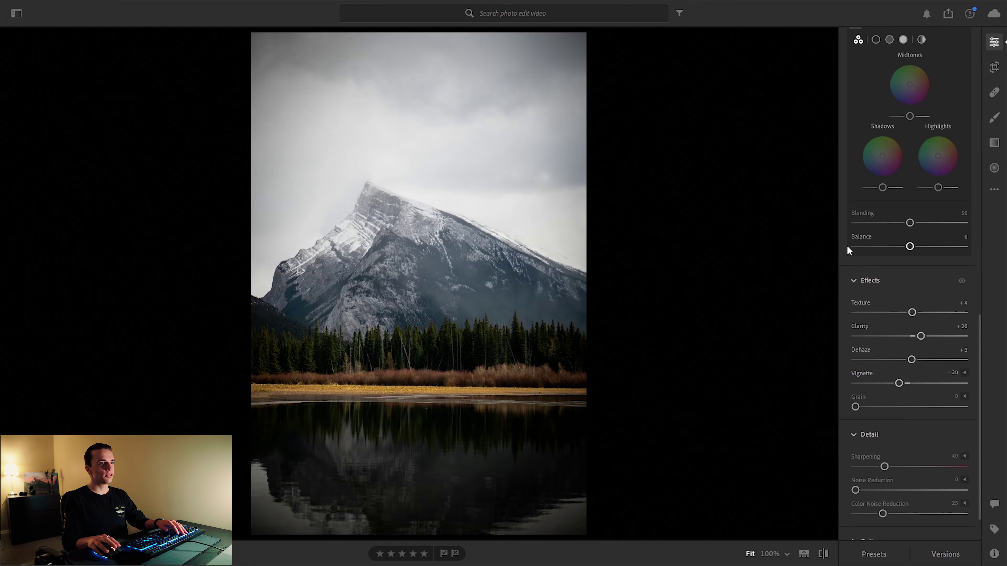
Add a linear gradient mask running straight down from the upper sky to the base of the mountain
scroll(841, 264, down, 2)
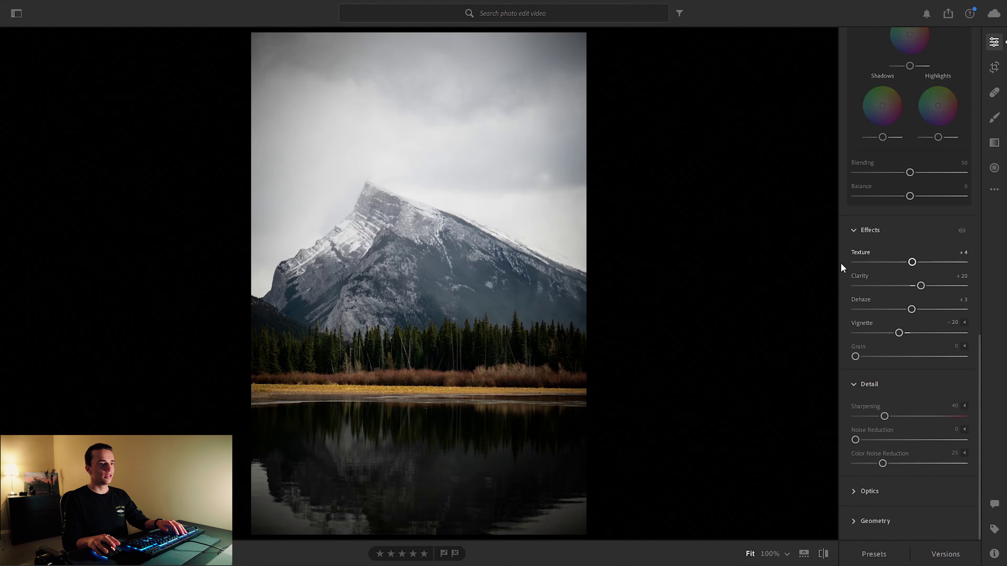
scroll(841, 263, up, 20)
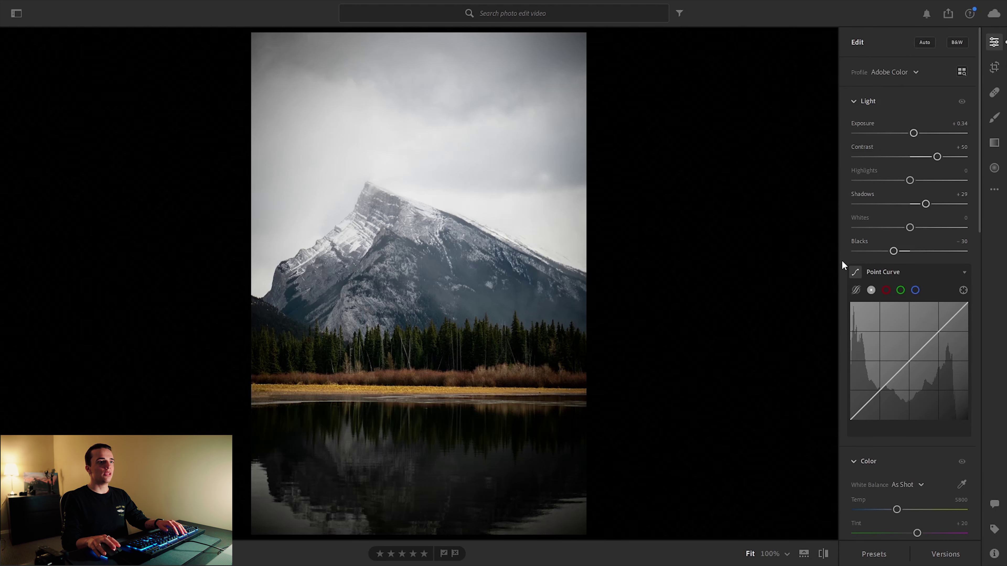
click(994, 145)
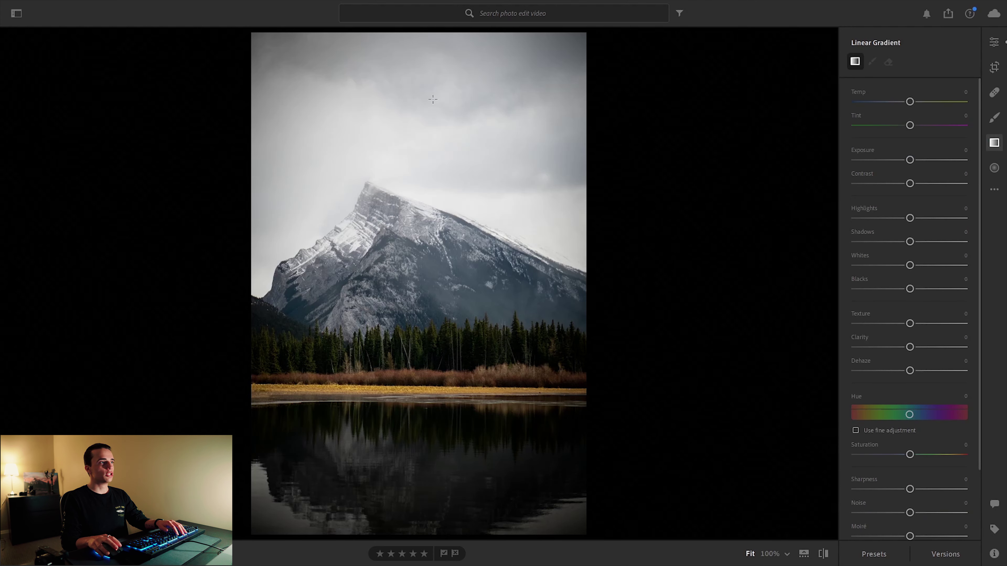
drag(427, 79, 427, 320)
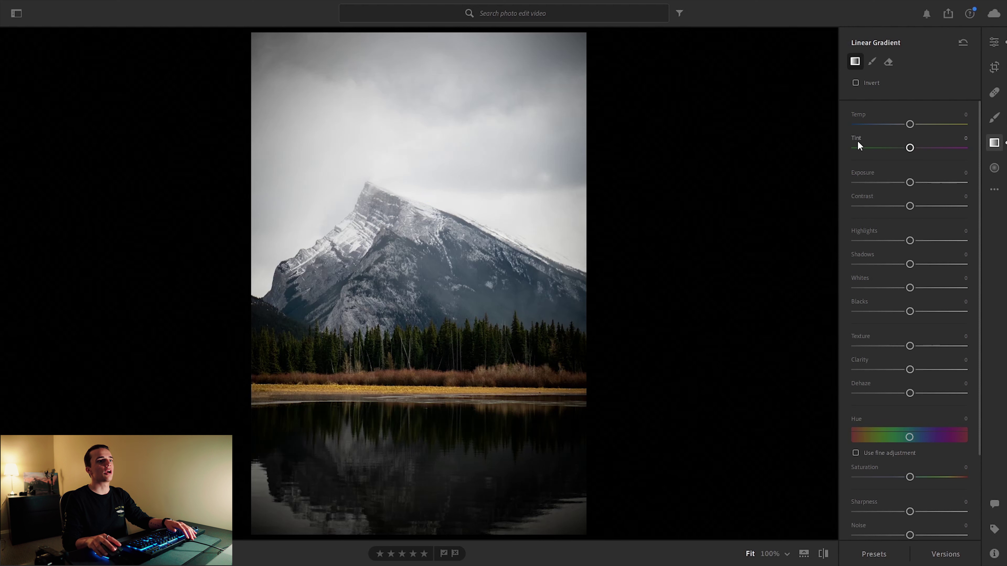
Move the sky gradient slightly lower and set its Highlights to -42 and its Exposure to -0.08
drag(910, 183, 908, 182)
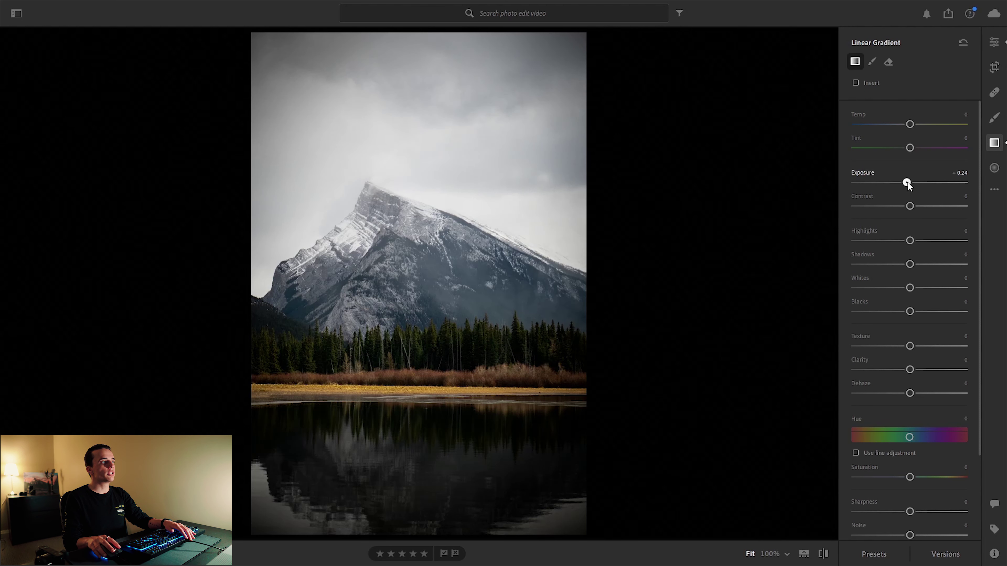
drag(910, 240, 881, 241)
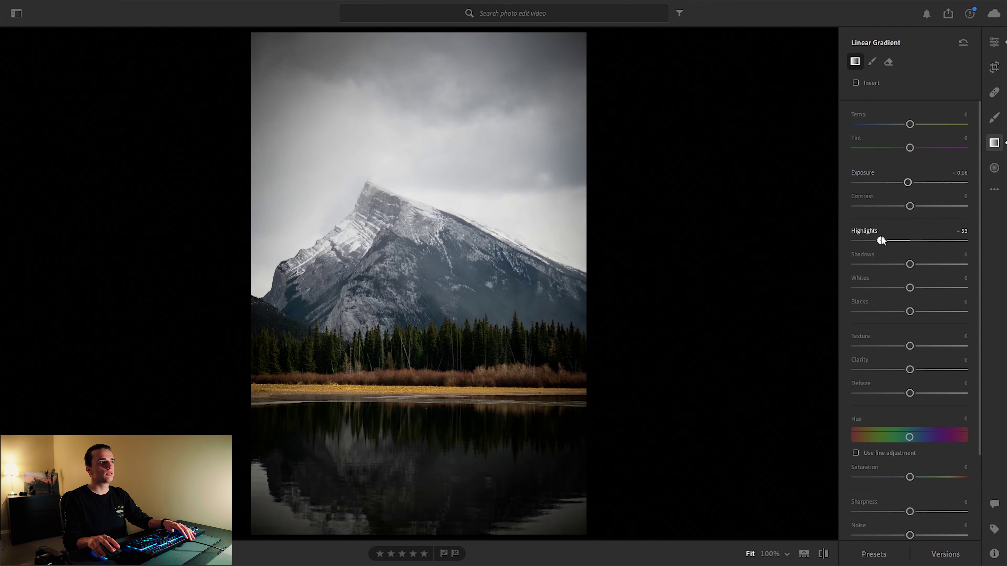
drag(418, 196, 416, 218)
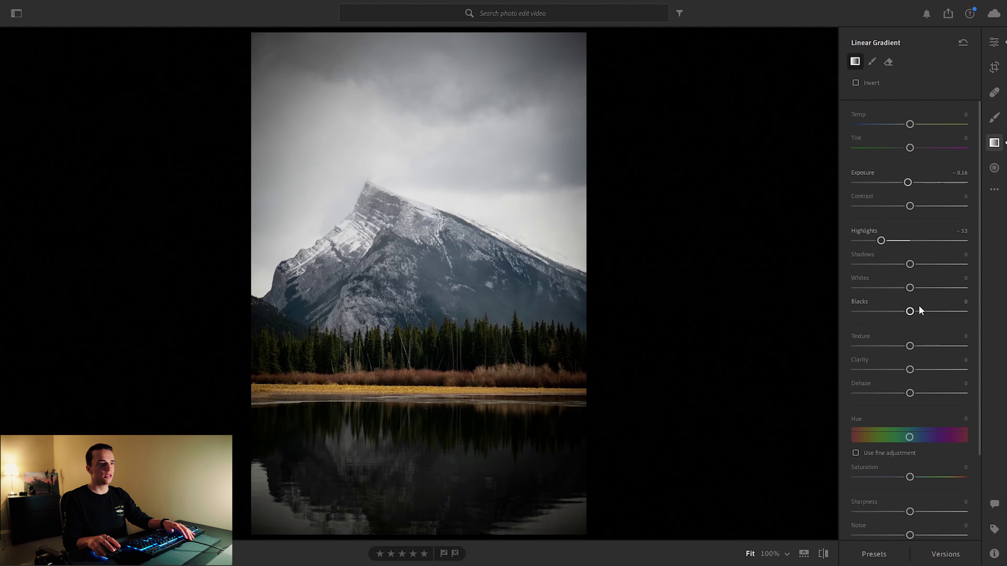
drag(908, 314, 908, 312)
drag(881, 240, 887, 240)
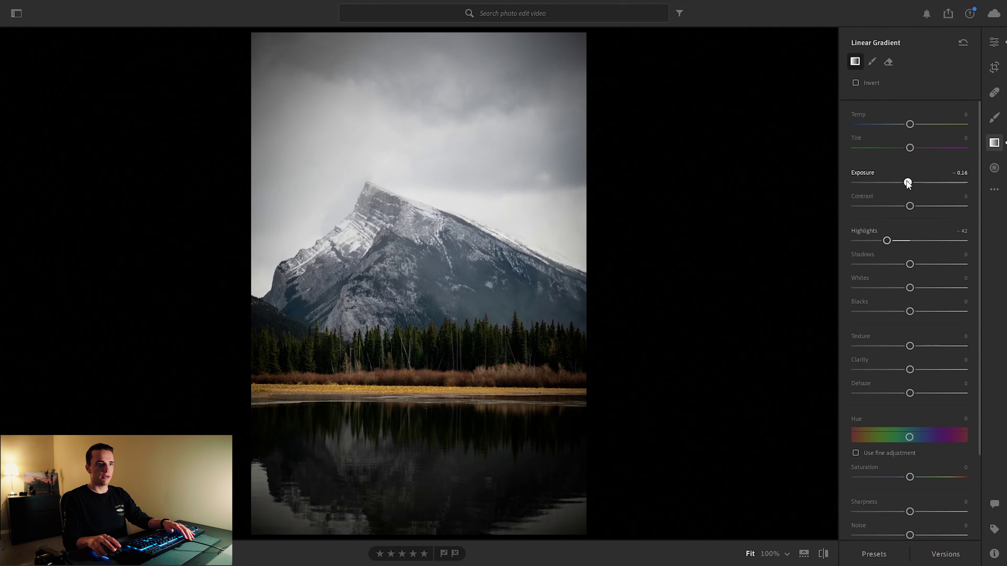
drag(908, 183, 909, 183)
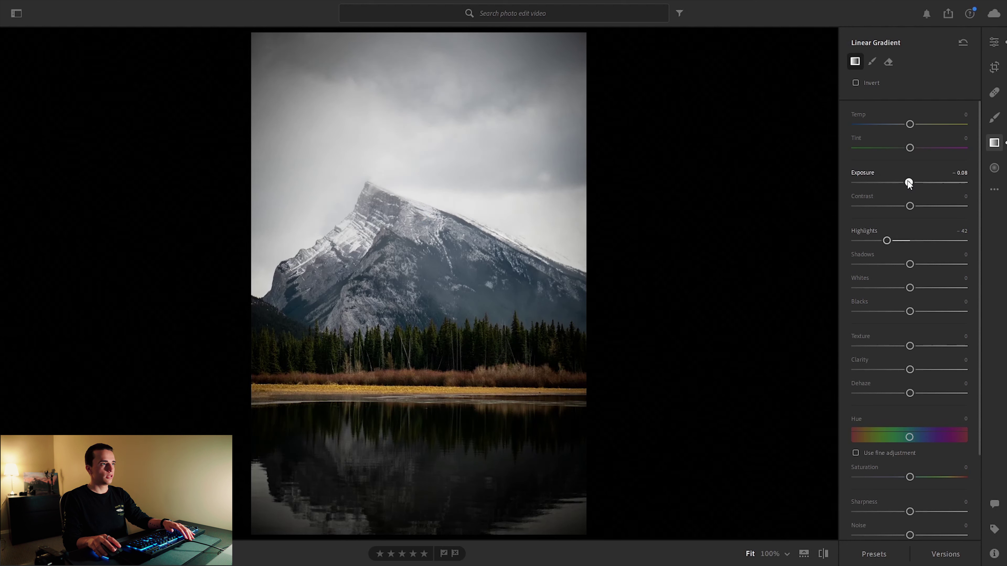
Set the sky gradient's Contrast to +29 and return to the general edit settings
drag(911, 206, 918, 206)
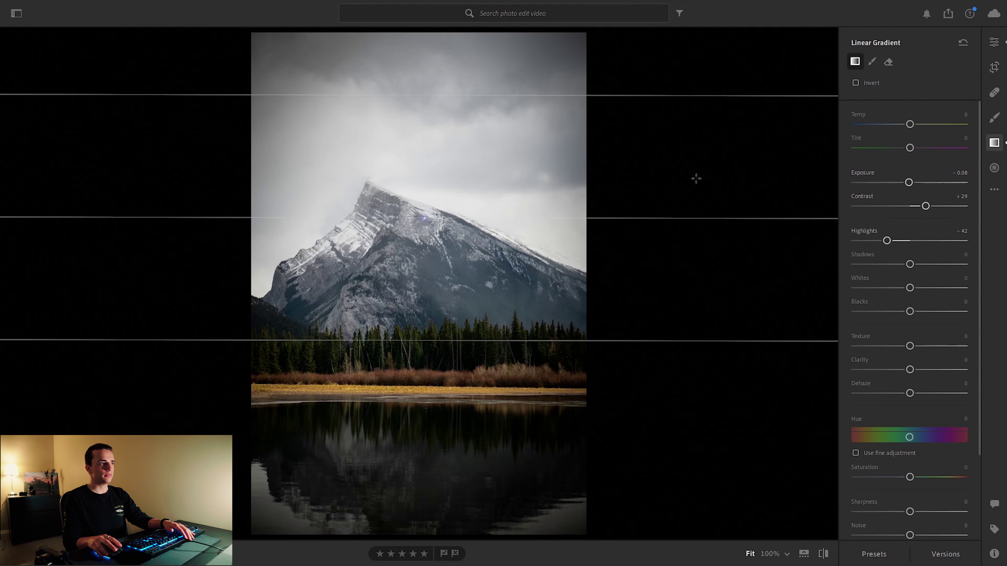
click(994, 41)
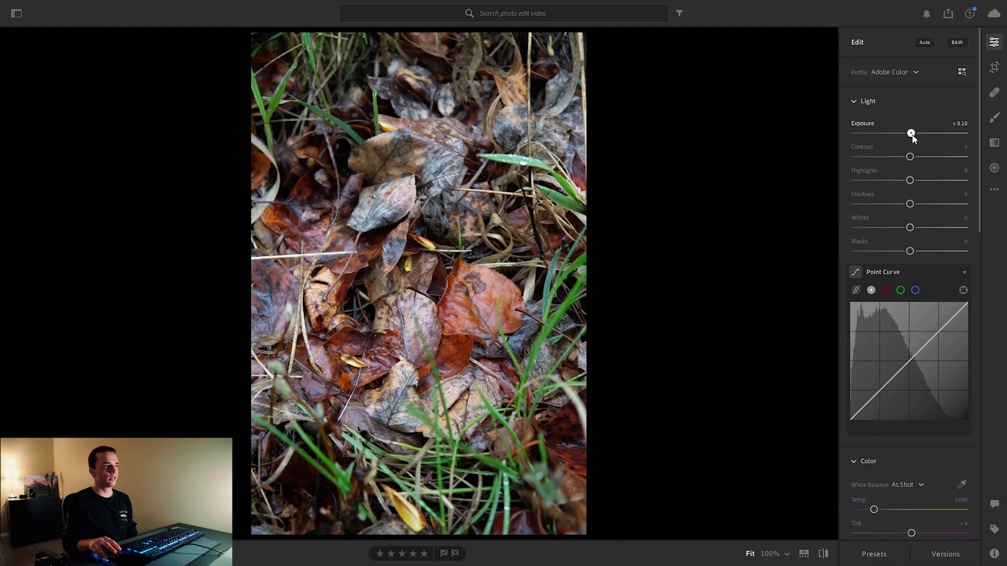
Set the fallen leaves photo's Exposure to +0.58, Contrast to +40, Highlights to -38 and Blacks to -30
drag(910, 134, 915, 136)
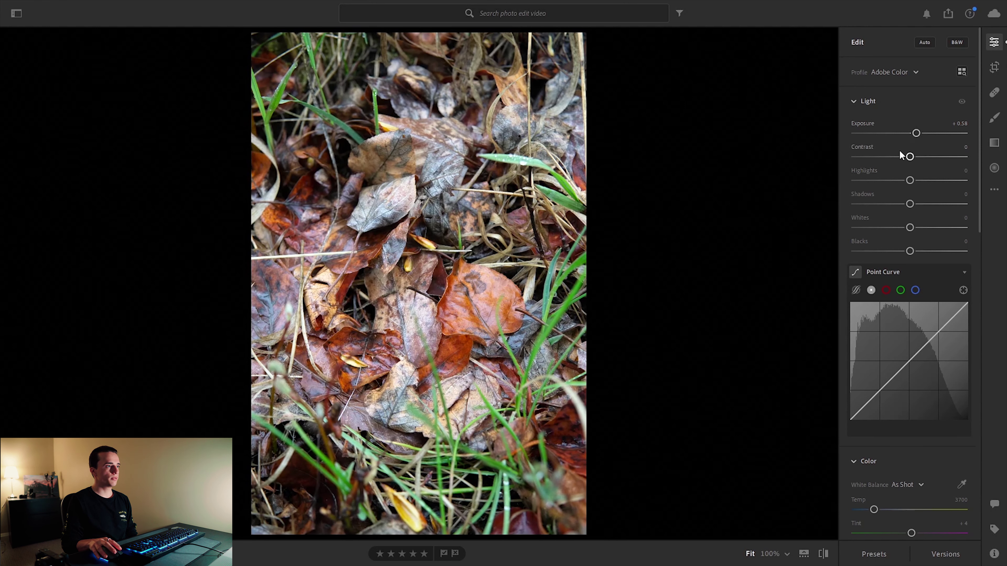
drag(907, 162, 930, 162)
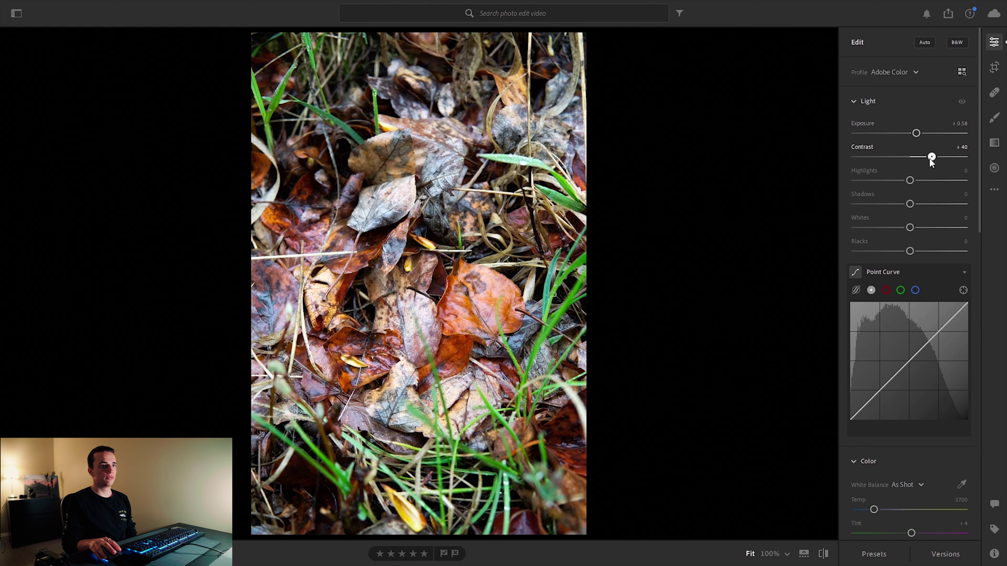
drag(910, 180, 889, 180)
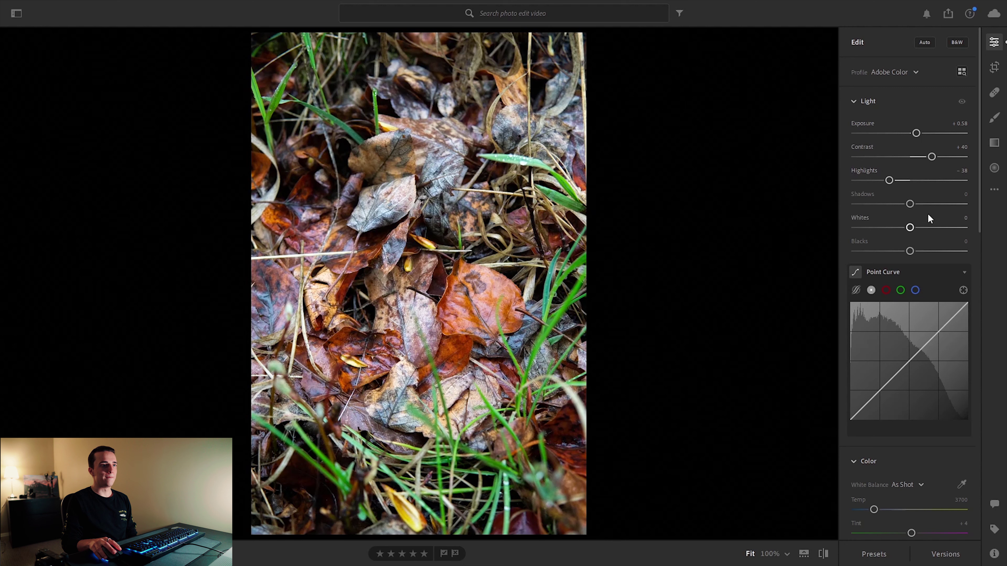
drag(910, 251, 891, 252)
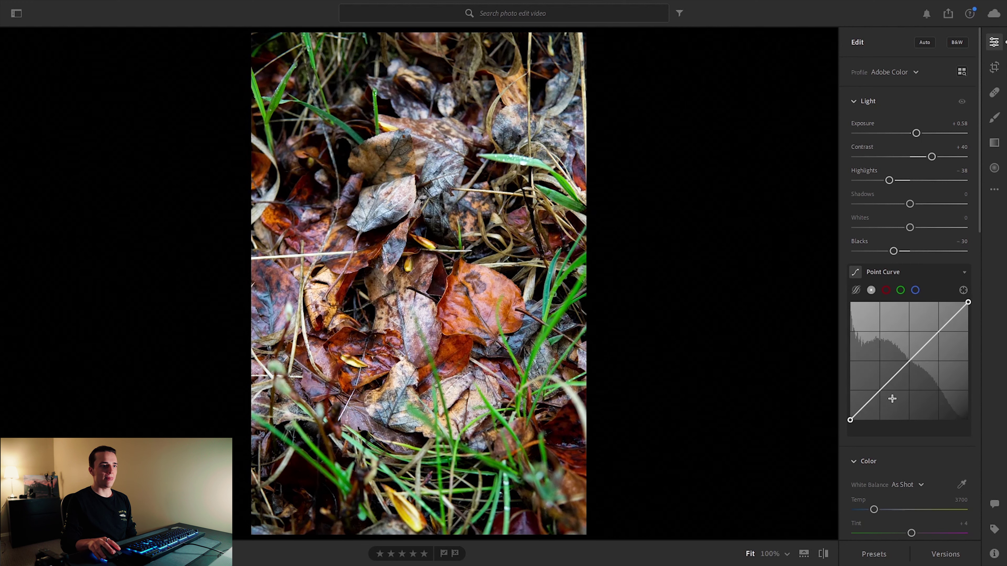
Add midtone, highlight and shadow points to the leaf photo's Point Curve and pull the shadow point slightly below the diagonal
scroll(840, 330, down, 3)
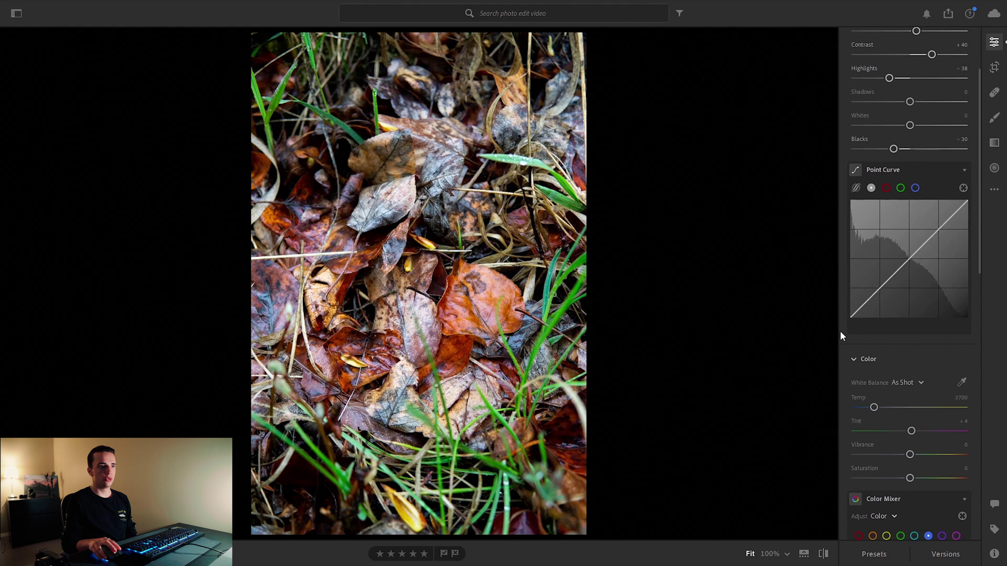
click(909, 258)
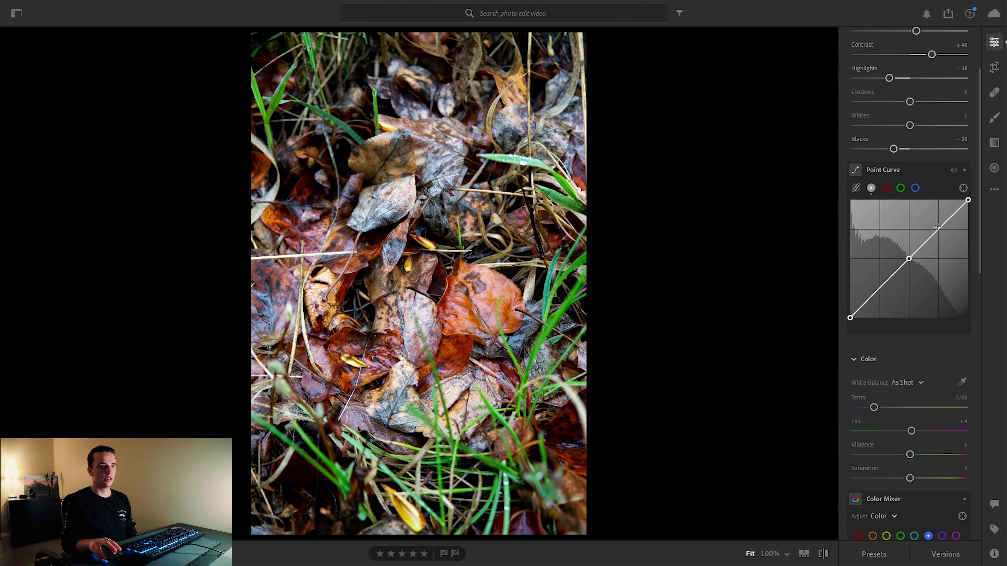
click(938, 229)
drag(879, 288, 886, 305)
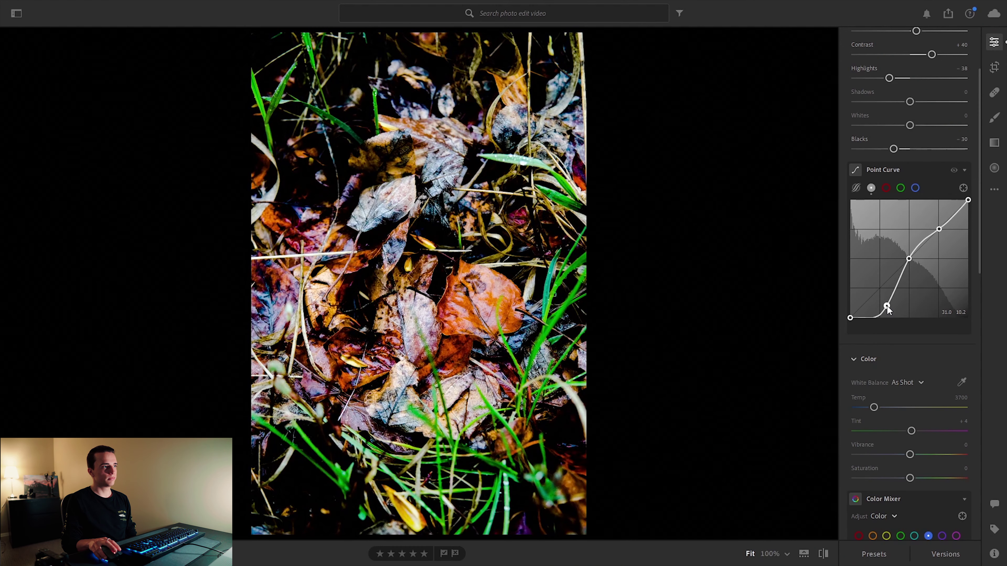
drag(887, 305, 881, 291)
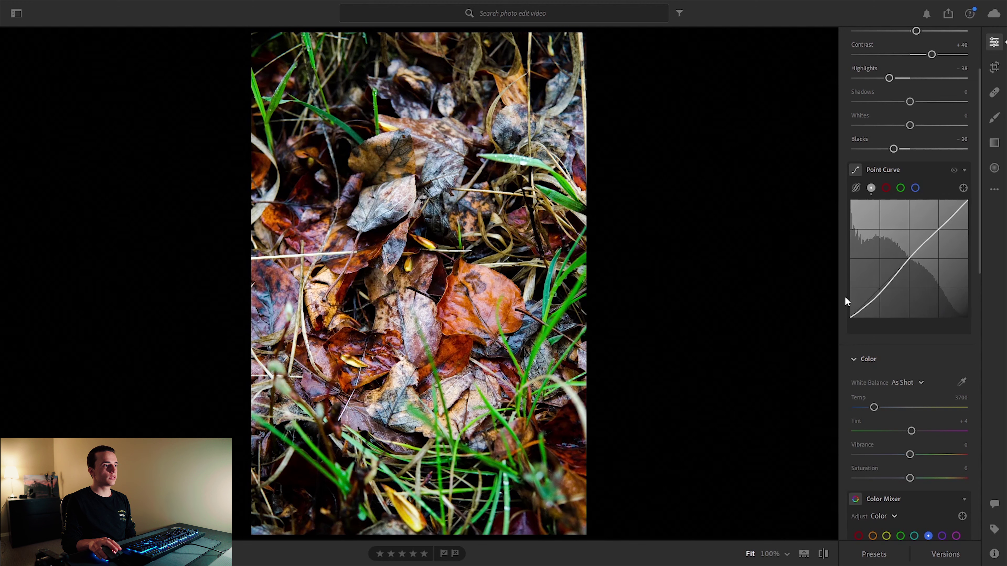
Set the Hue of the green channel in the Color Mixer to -100
scroll(841, 298, down, 5)
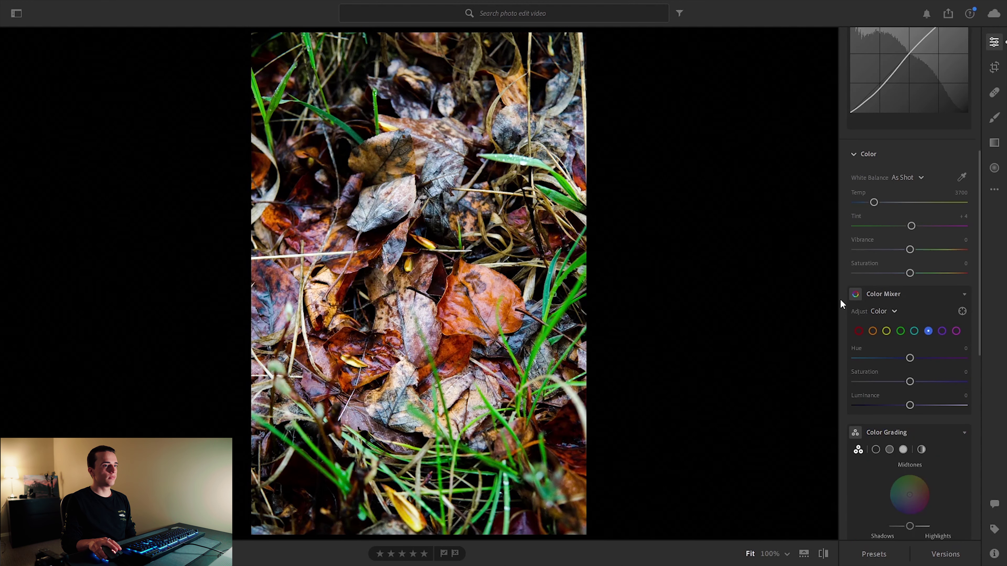
scroll(840, 300, down, 3)
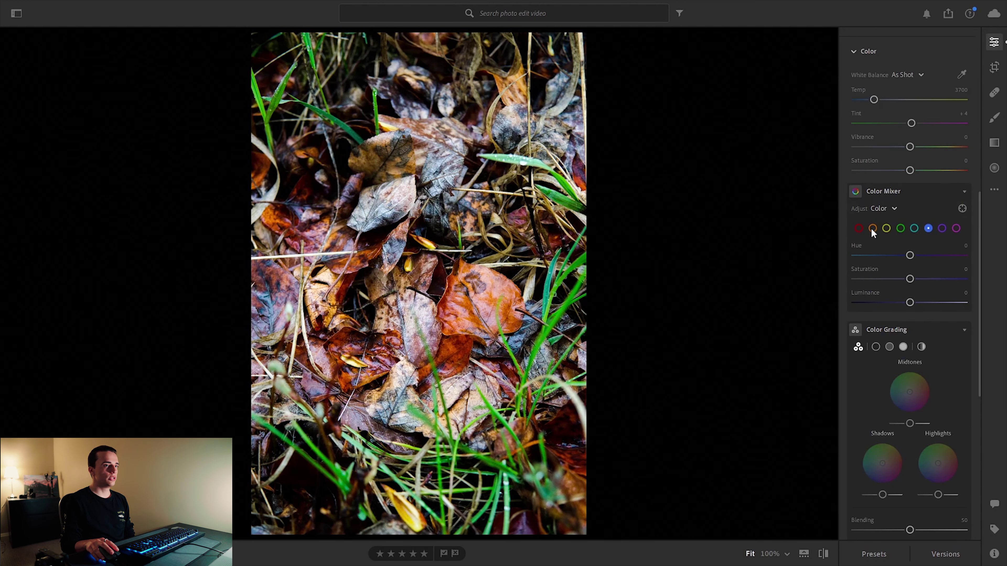
click(900, 228)
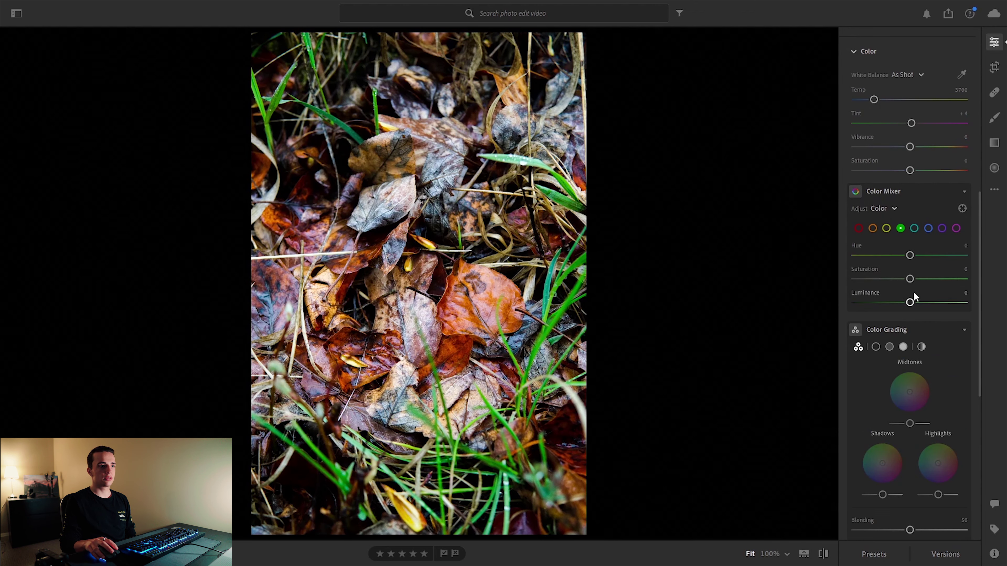
drag(912, 255, 853, 257)
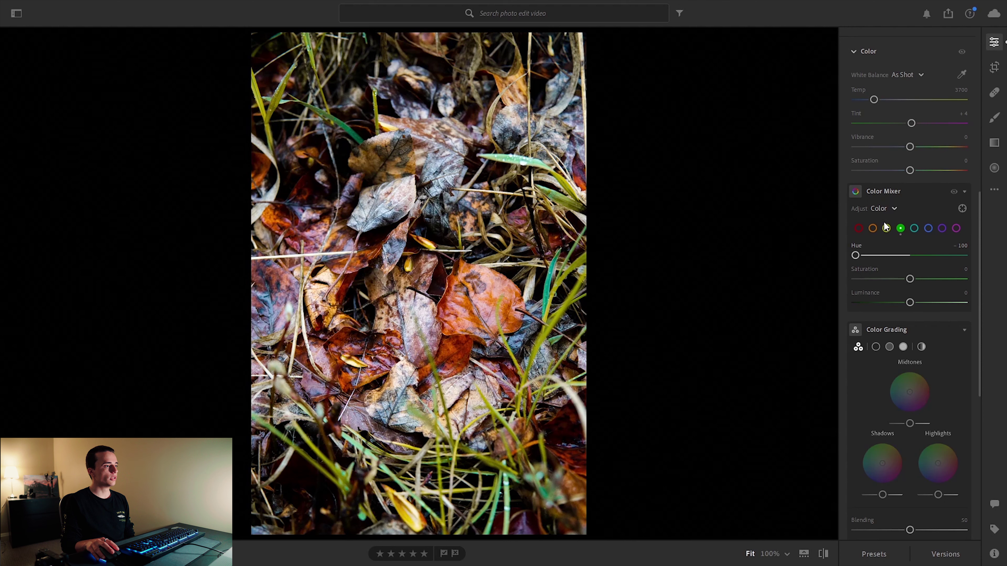
Adjust the Color Mixer's yellow channel to make the yellows more orange, and set the orange channel's Saturation to +16
click(887, 229)
drag(912, 256, 919, 281)
click(872, 228)
double_click(912, 256)
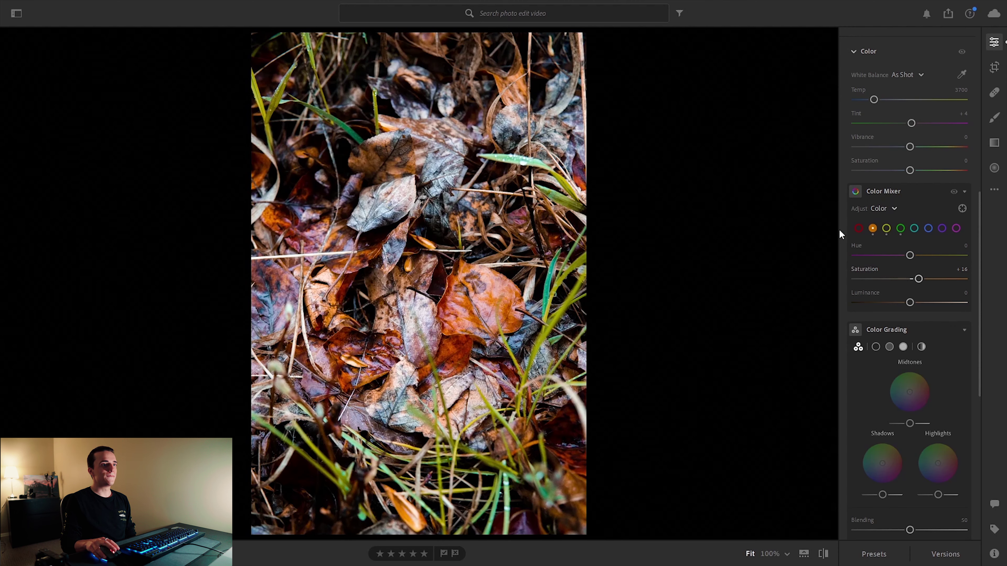
Set the leaf photo's effects to Clarity +10, Dehaze +4 and Vignette -26
scroll(840, 220, down, 5)
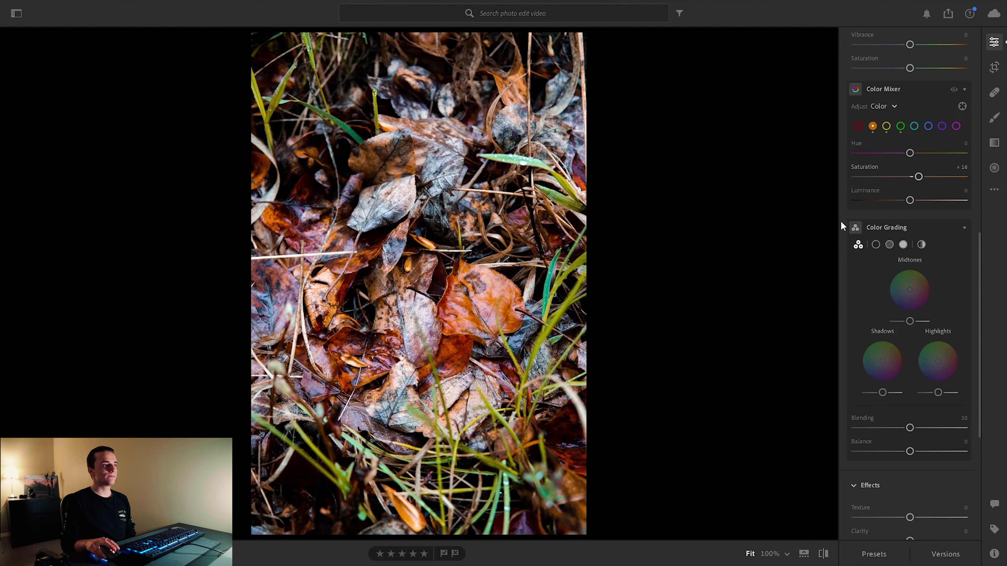
scroll(841, 281, down, 3)
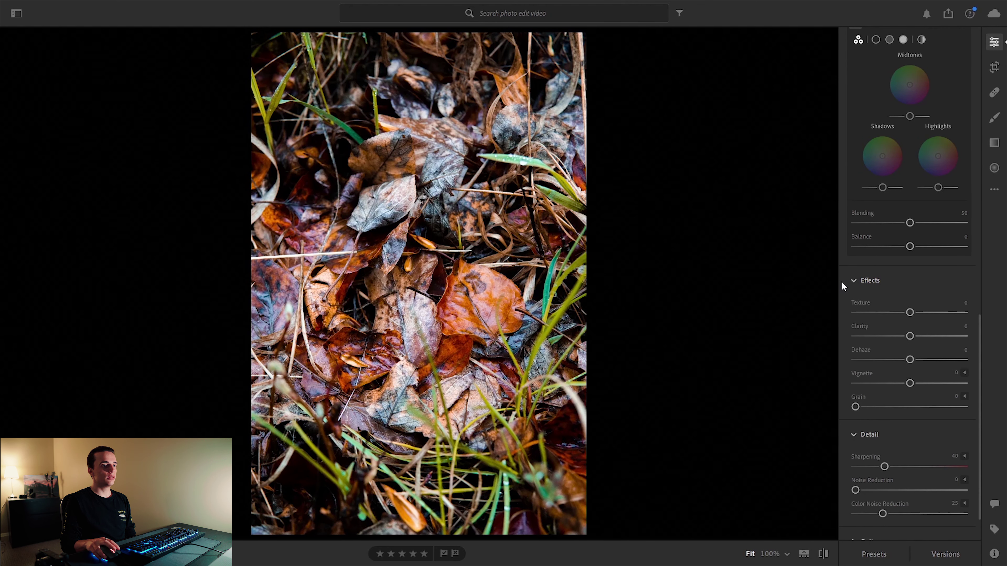
drag(910, 336, 917, 342)
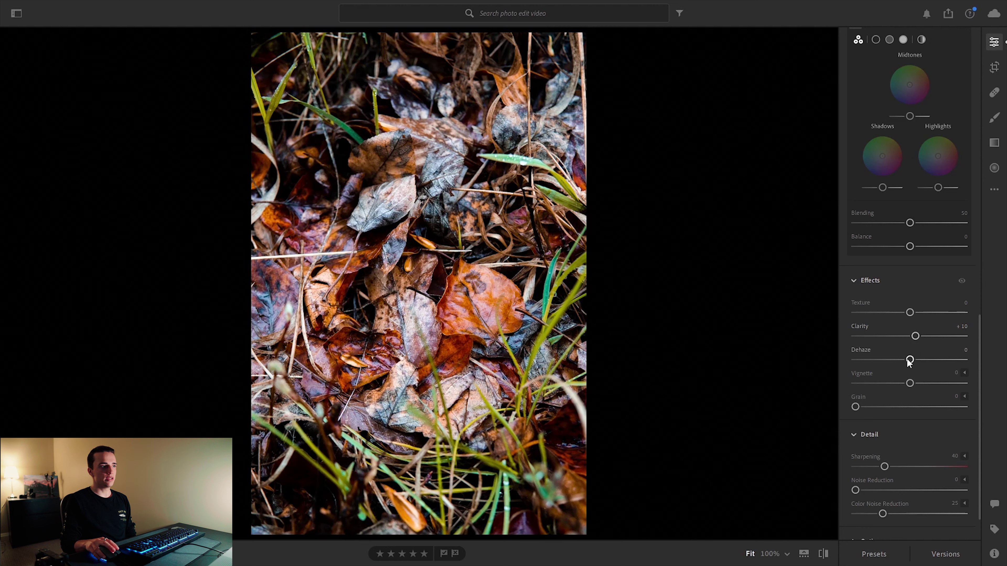
mouse_move(910, 359)
mouse_down()
mouse_move(965, 359)
mouse_move(910, 361)
mouse_up()
drag(907, 384, 896, 384)
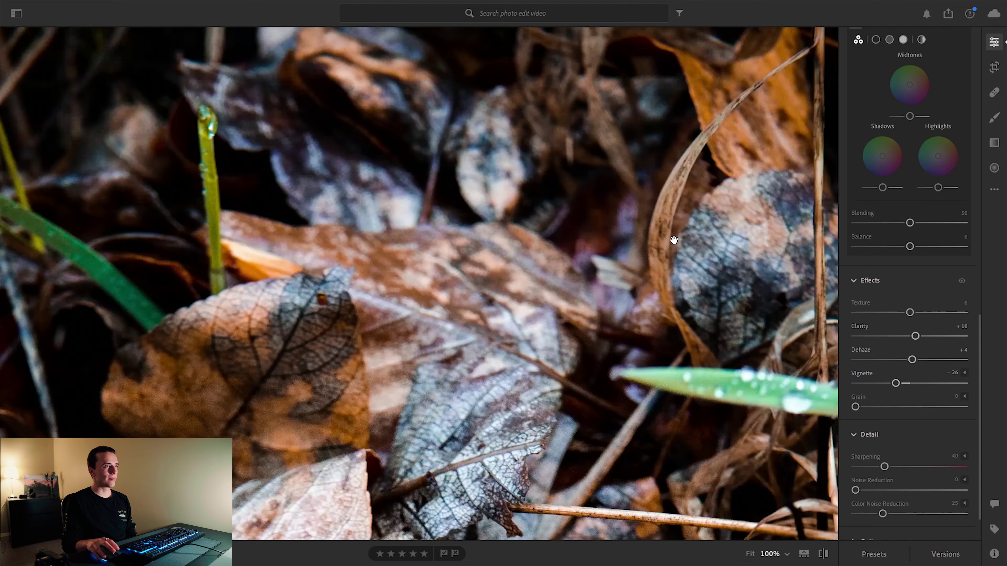
Examine the detail and colors of the leaves and grass across the photo at 100% zoom
click(489, 104)
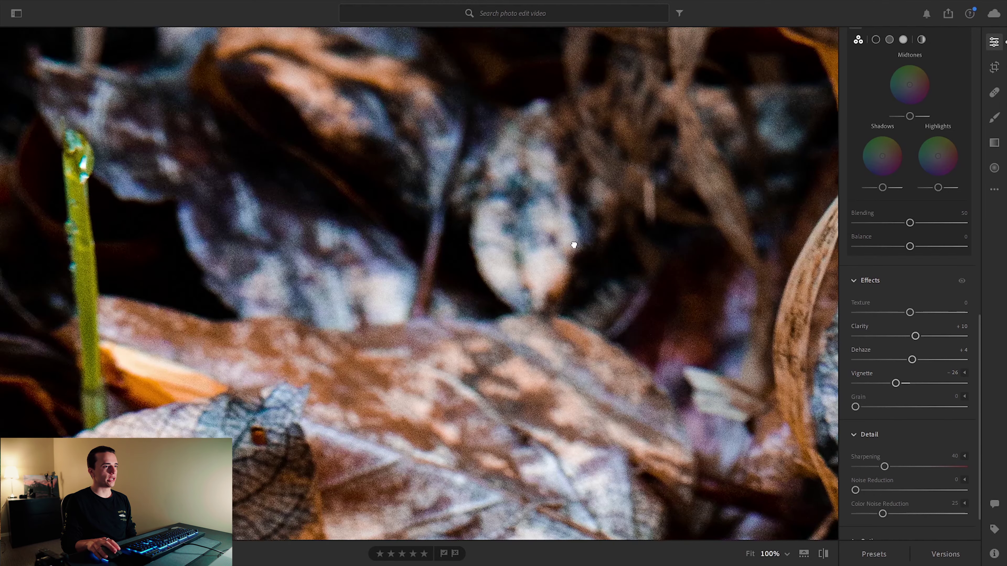
click(611, 359)
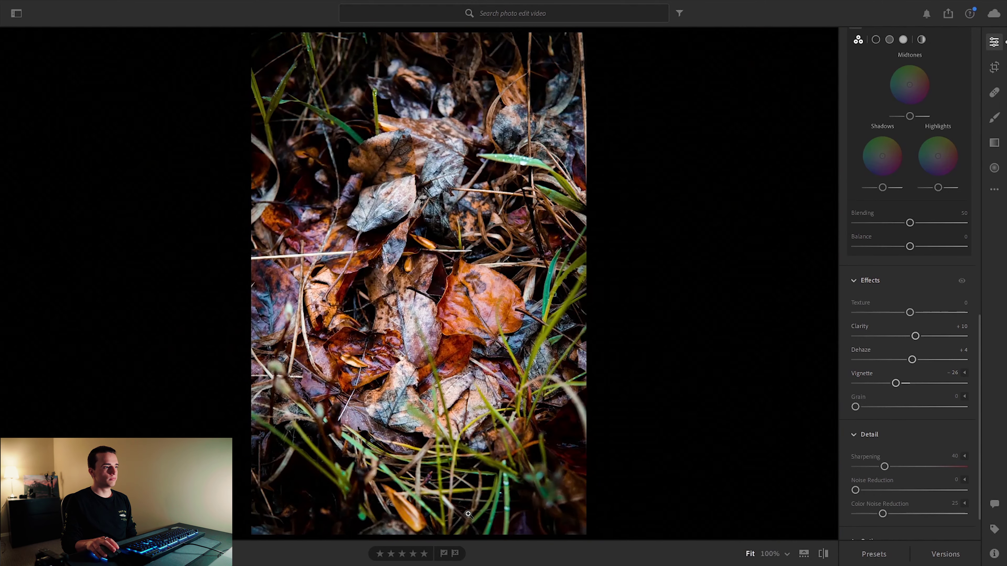
click(511, 505)
drag(364, 409, 463, 242)
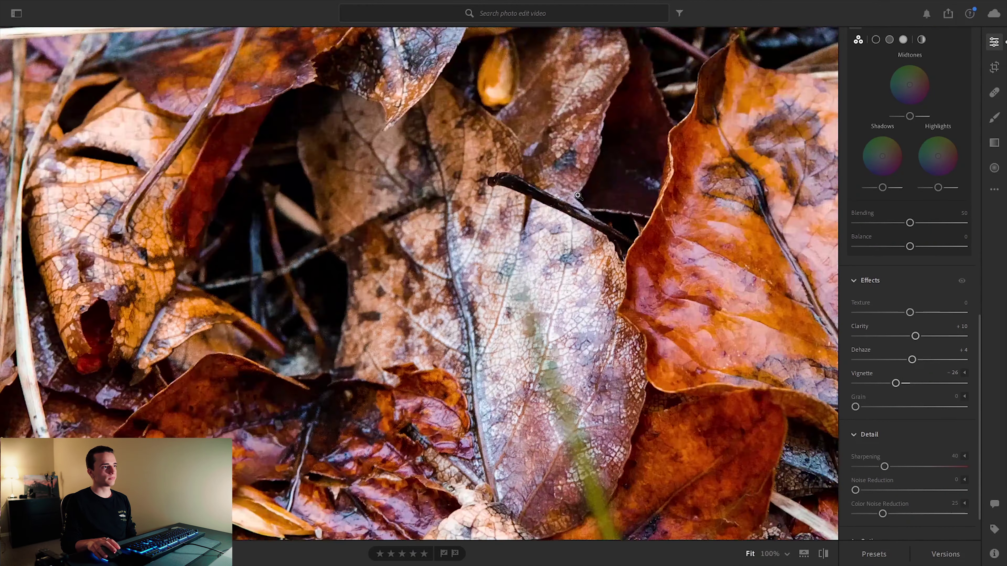
click(464, 241)
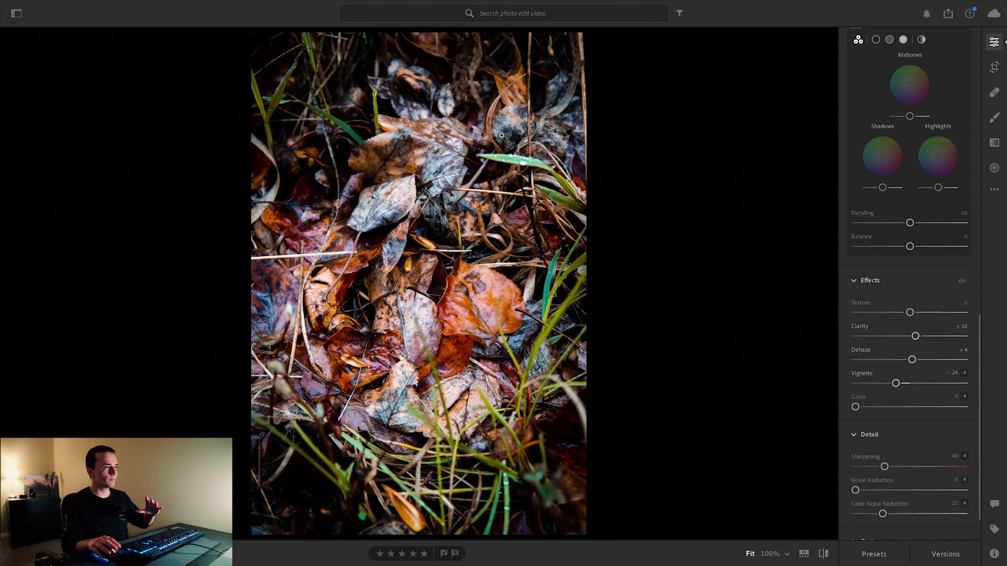
drag(398, 360, 368, 201)
drag(641, 276, 244, 144)
drag(619, 131, 106, 245)
drag(211, 155, 645, 458)
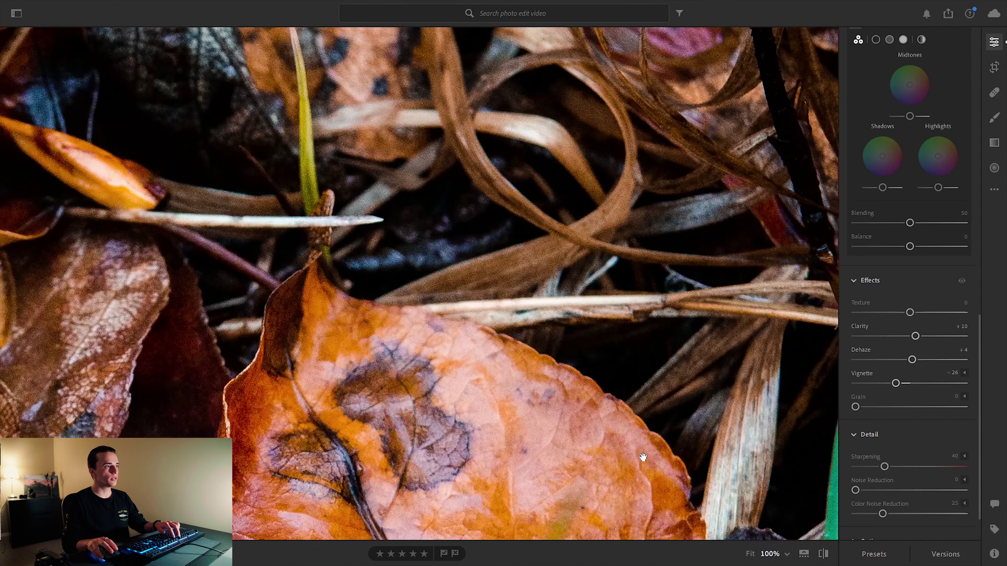
click(641, 318)
Lower the leaf photo's Shadows slightly
scroll(845, 270, up, 6)
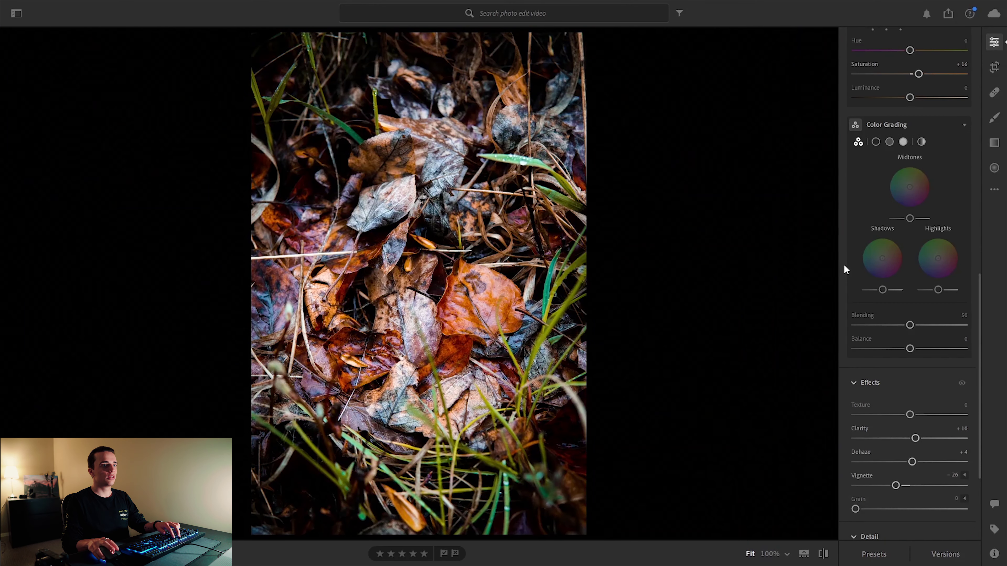
scroll(843, 266, up, 8)
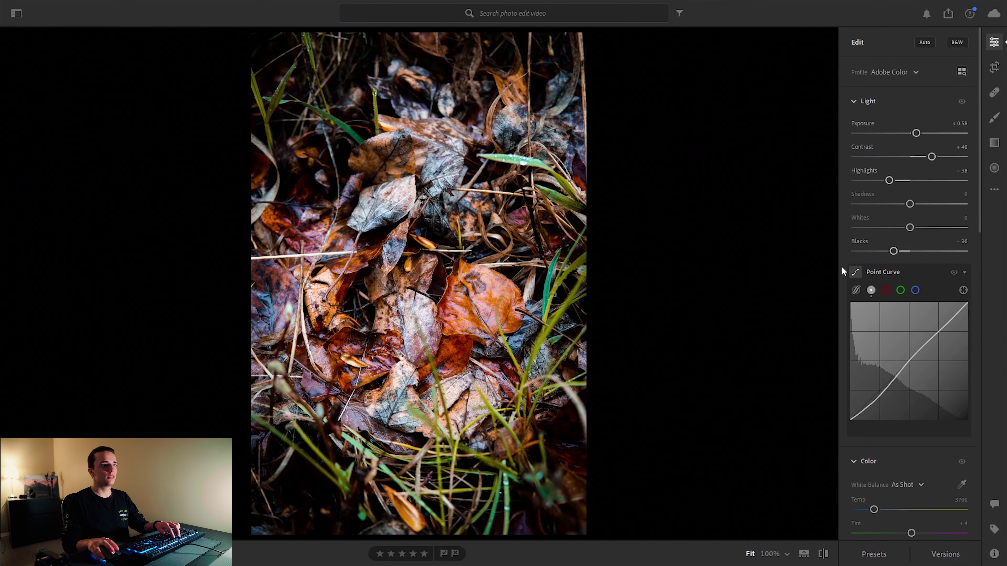
drag(910, 206, 900, 209)
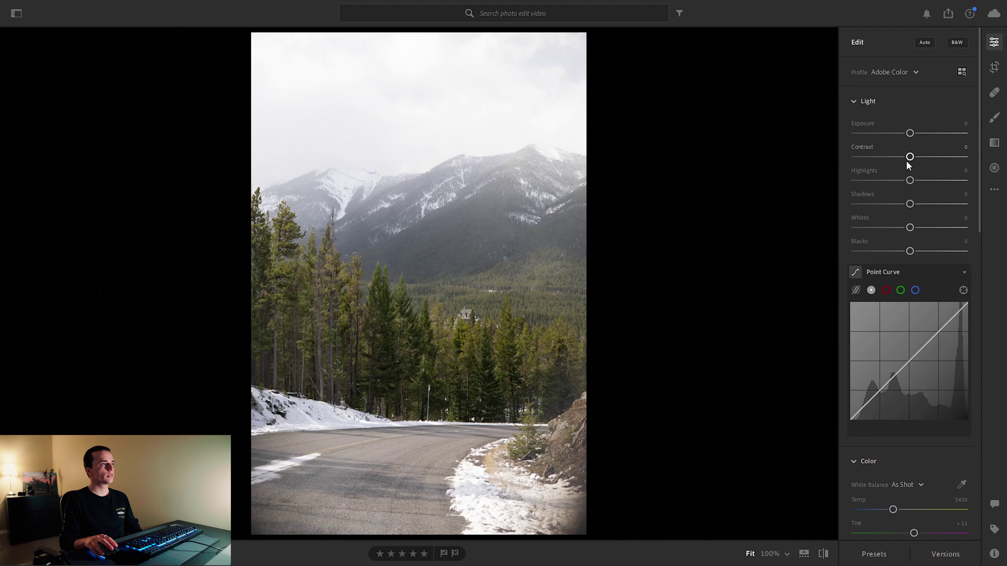
Set the mountain road photo's Contrast to +41 and Blacks to -40, and add three Point Curve points, lowering the shadow point to 26.7, 20.4
drag(916, 157, 932, 163)
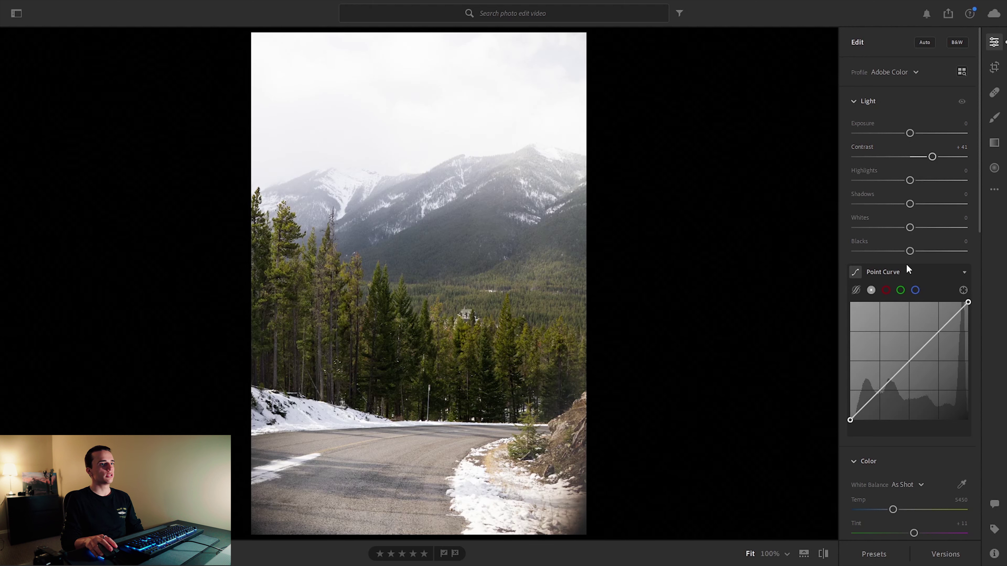
drag(909, 254, 890, 252)
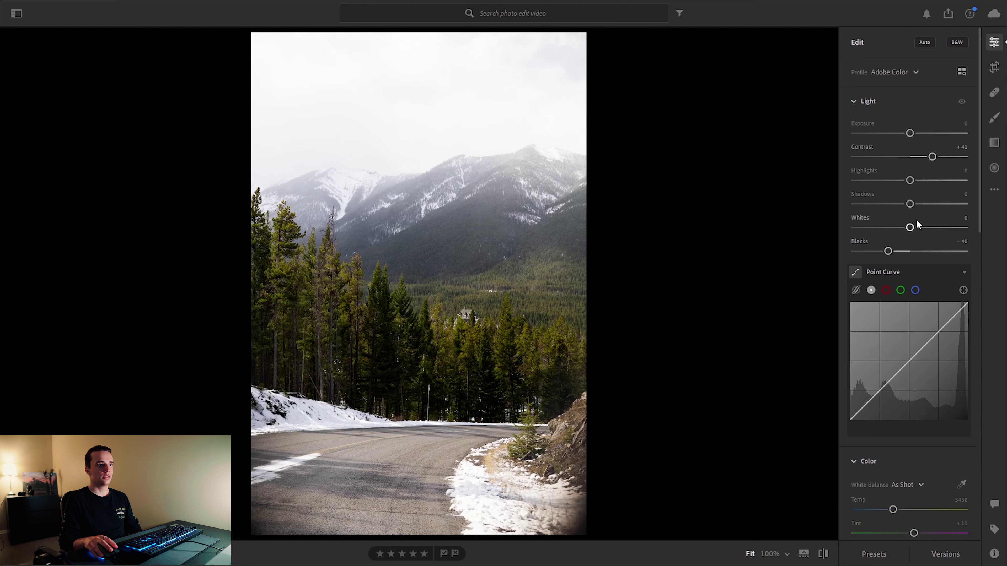
click(909, 361)
click(938, 332)
click(880, 393)
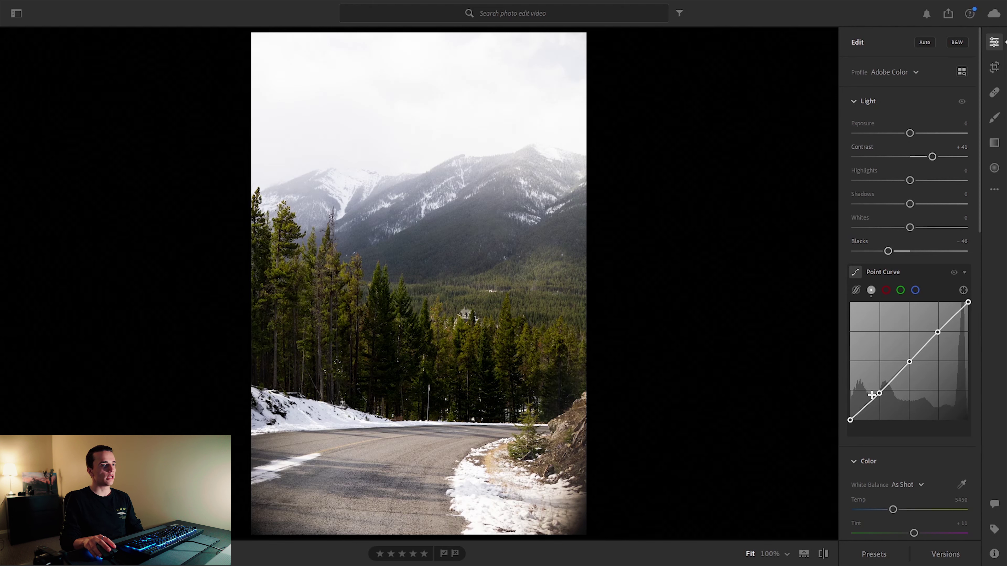
drag(880, 393, 884, 393)
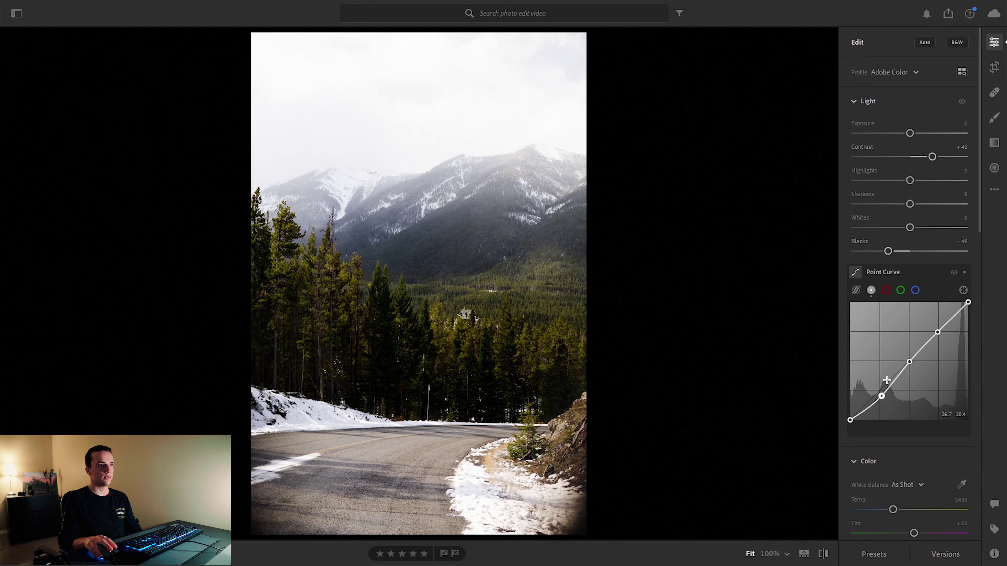
Set the road photo's Shadows to +32 and check the dark trees up close
drag(911, 207, 919, 207)
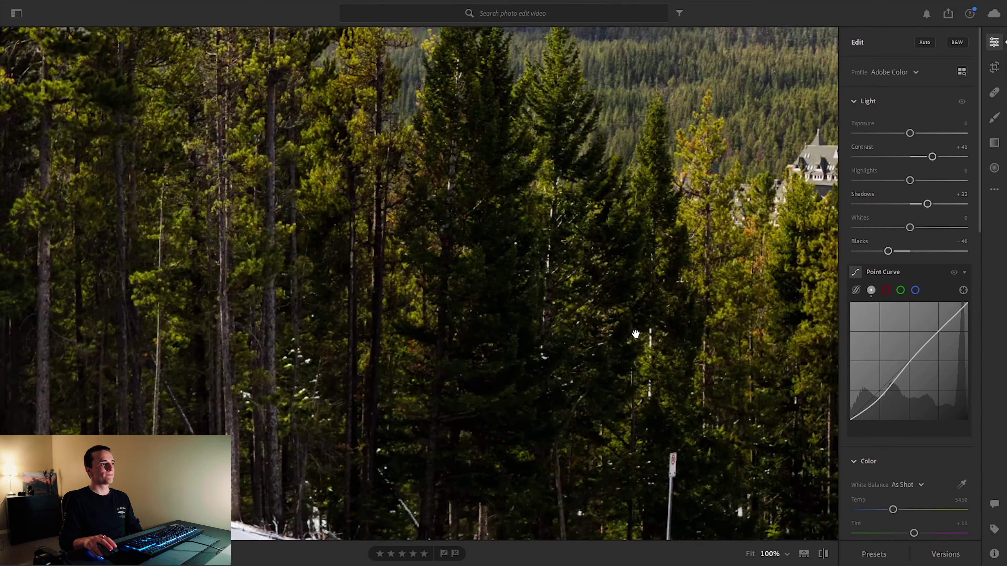
click(416, 369)
drag(232, 322, 97, 328)
drag(397, 159, 139, 317)
drag(714, 317, 389, 108)
click(389, 109)
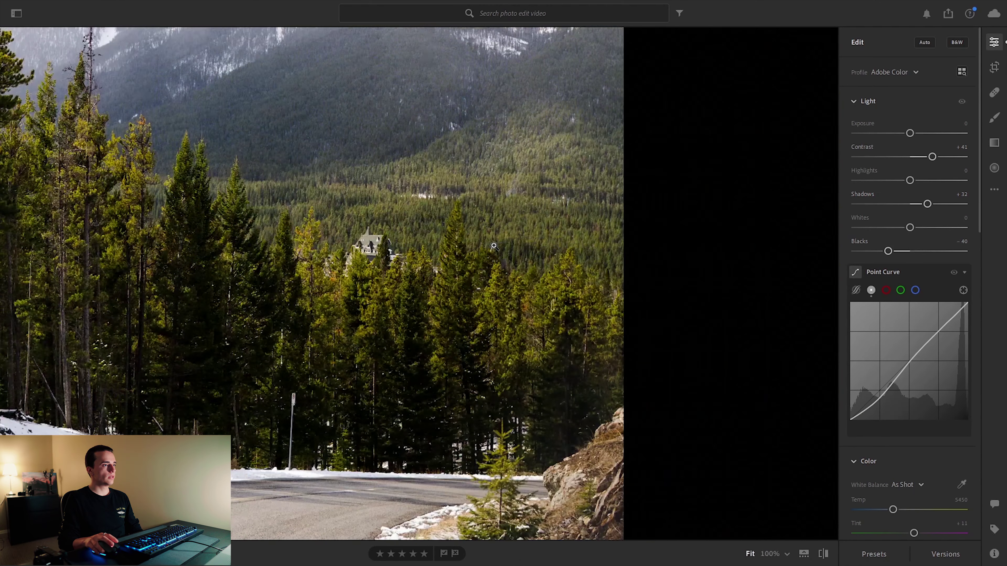
In the road photo's Color Mixer, set the greens to Hue +29 and Saturation +33, and the yellows to Hue +20 and Saturation +17
scroll(840, 280, down, 8)
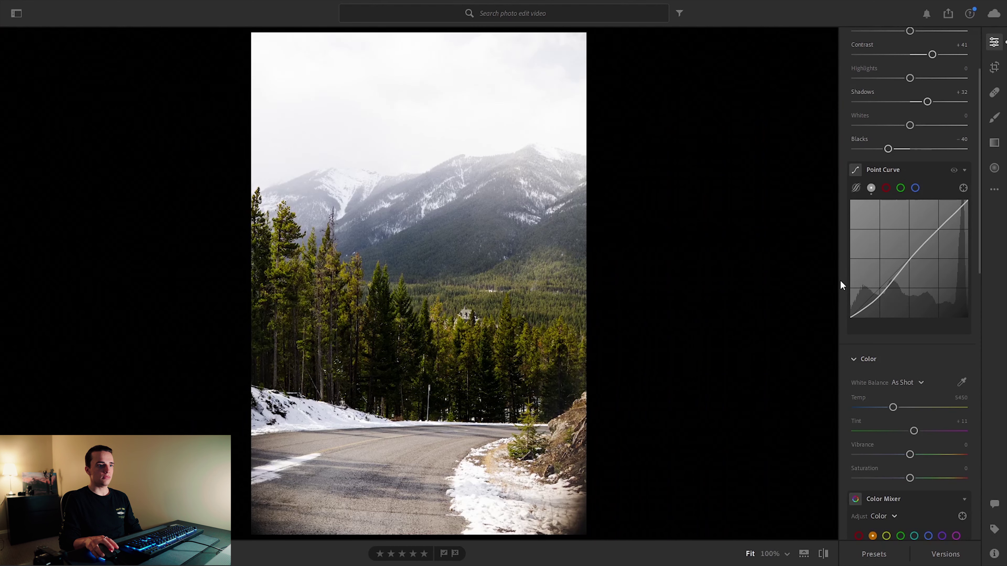
scroll(840, 280, down, 3)
click(872, 228)
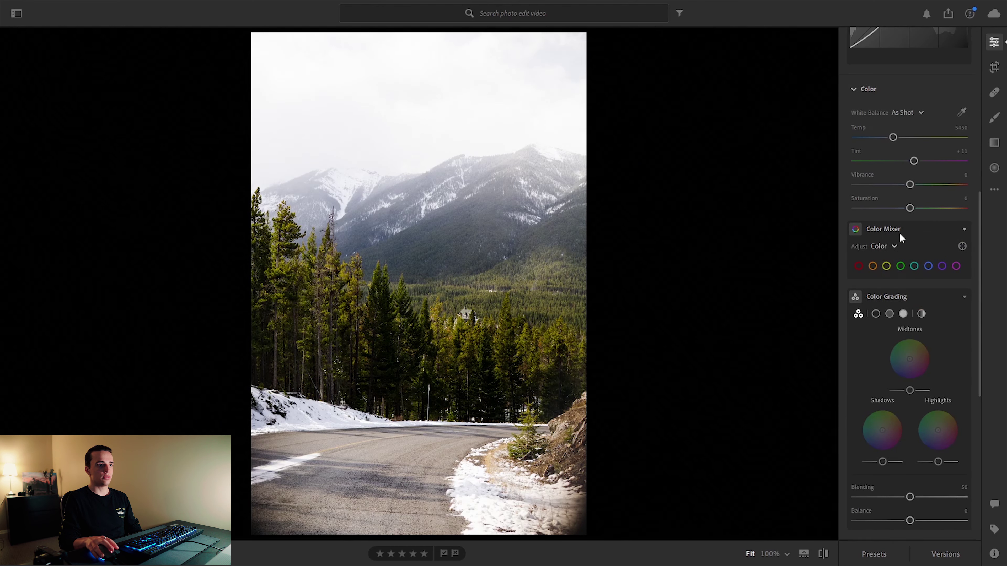
click(926, 228)
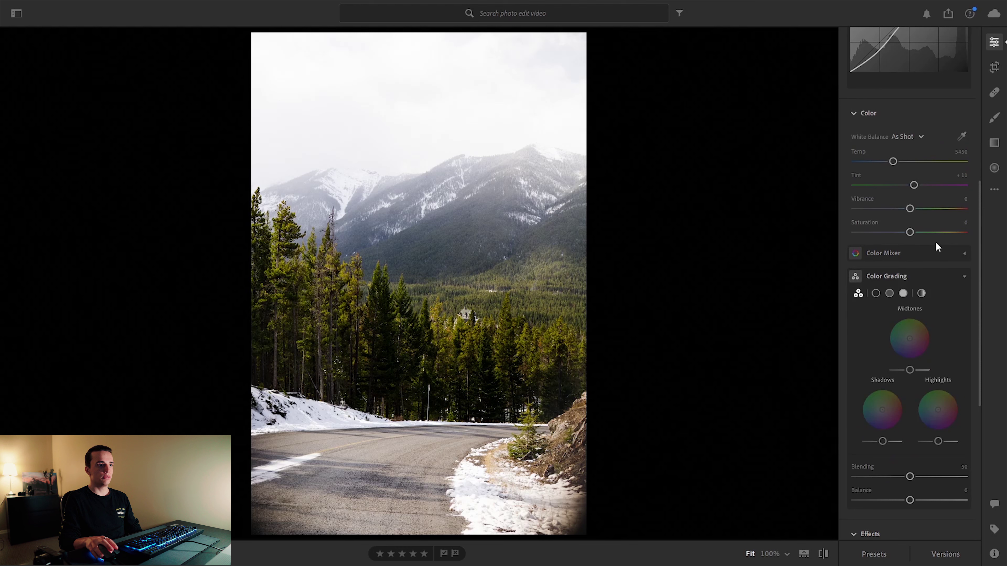
click(964, 254)
click(893, 248)
click(892, 246)
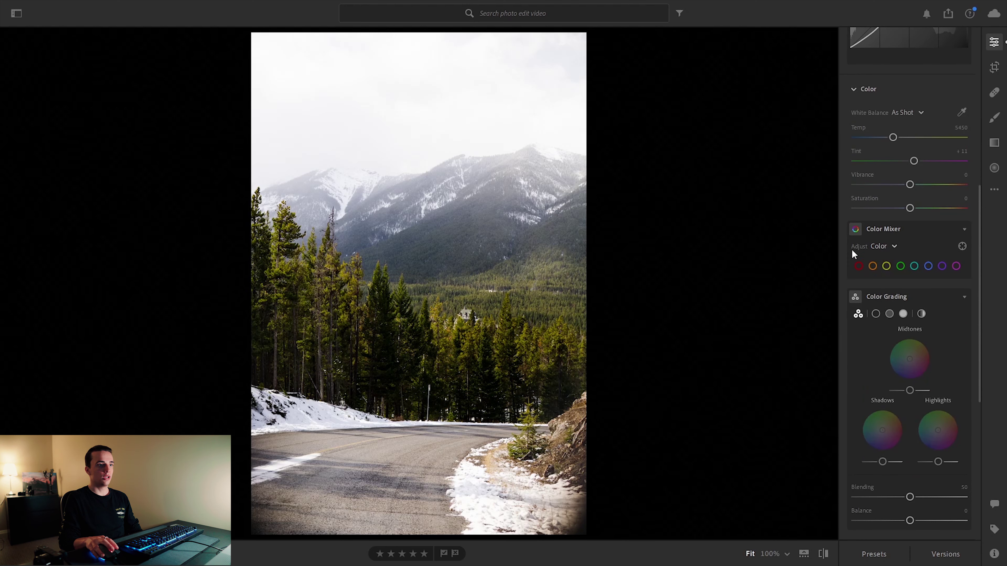
click(901, 268)
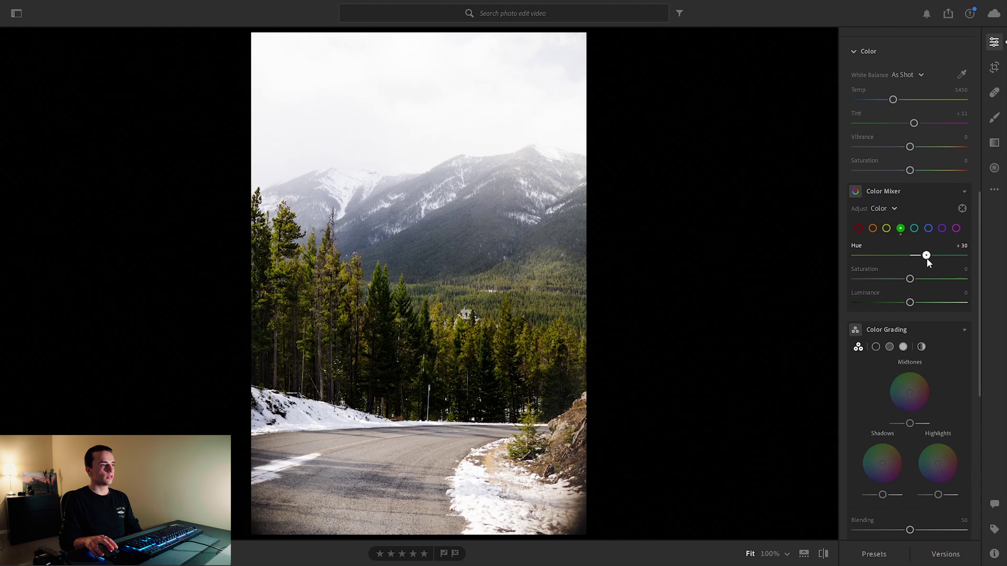
drag(929, 258, 928, 279)
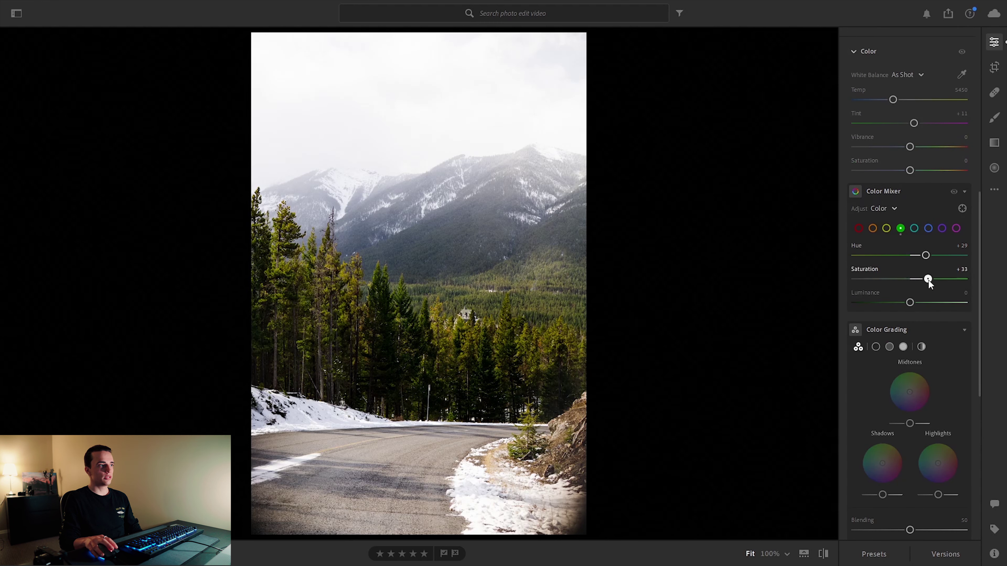
click(886, 229)
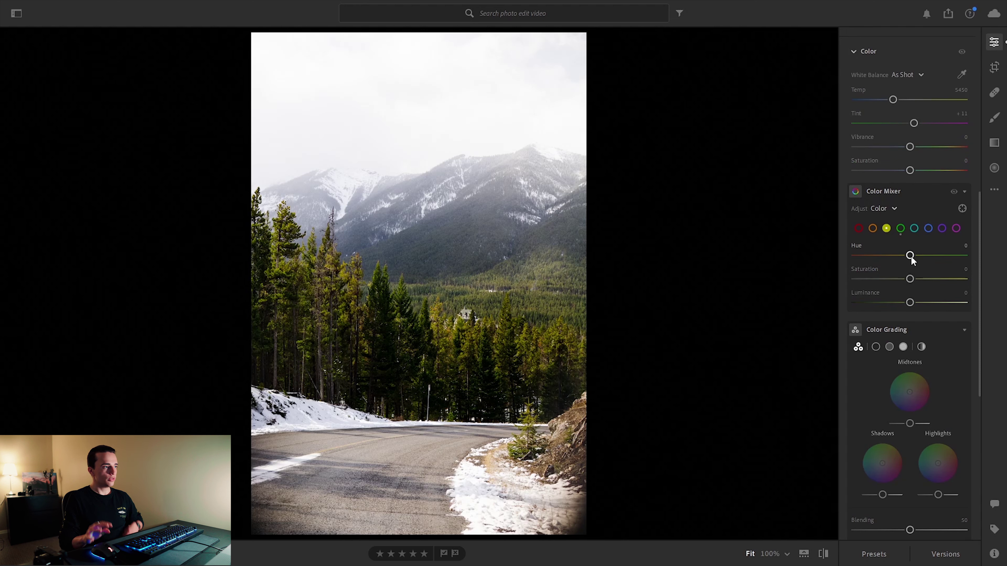
drag(910, 255, 923, 282)
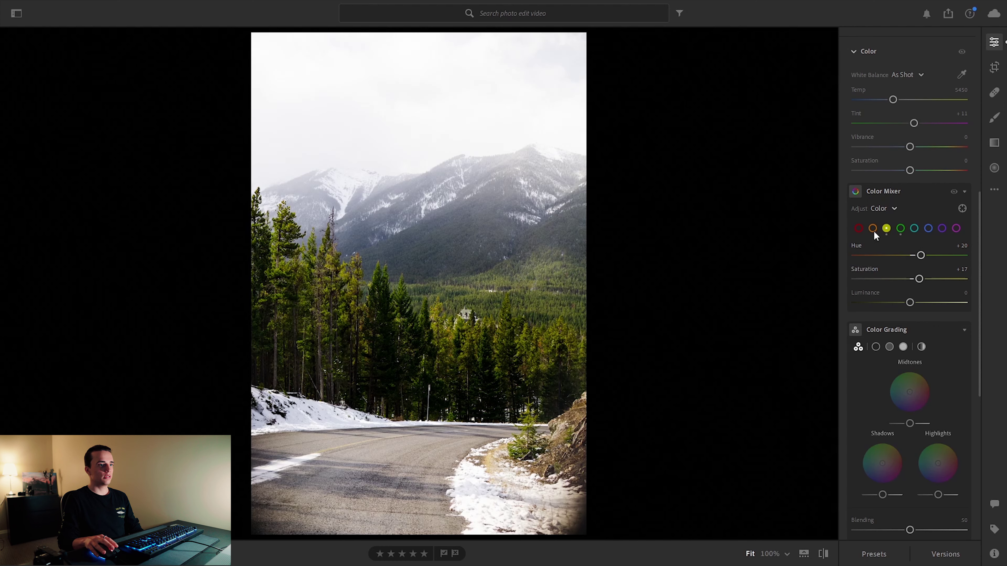
Grade the road photo's shadows to hue 186, saturation 12 with Blending 44, and set Clarity and Dehaze to +10
scroll(839, 298, down, 5)
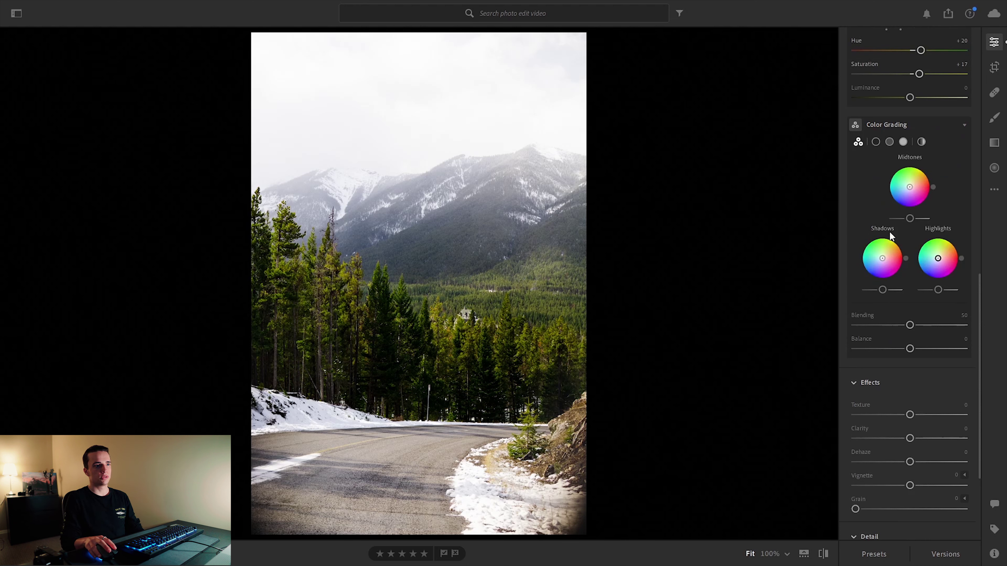
drag(881, 260, 880, 261)
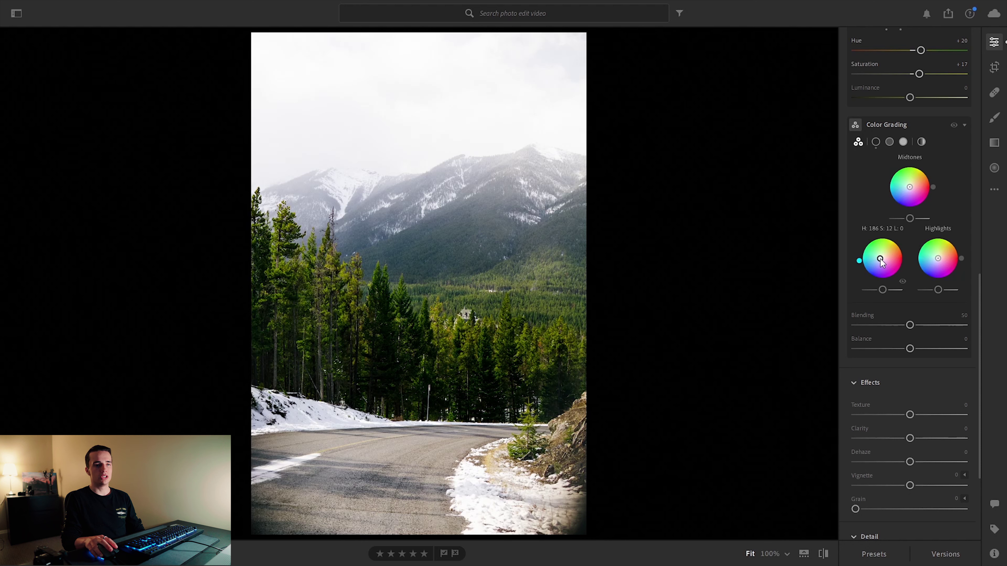
drag(911, 325, 902, 325)
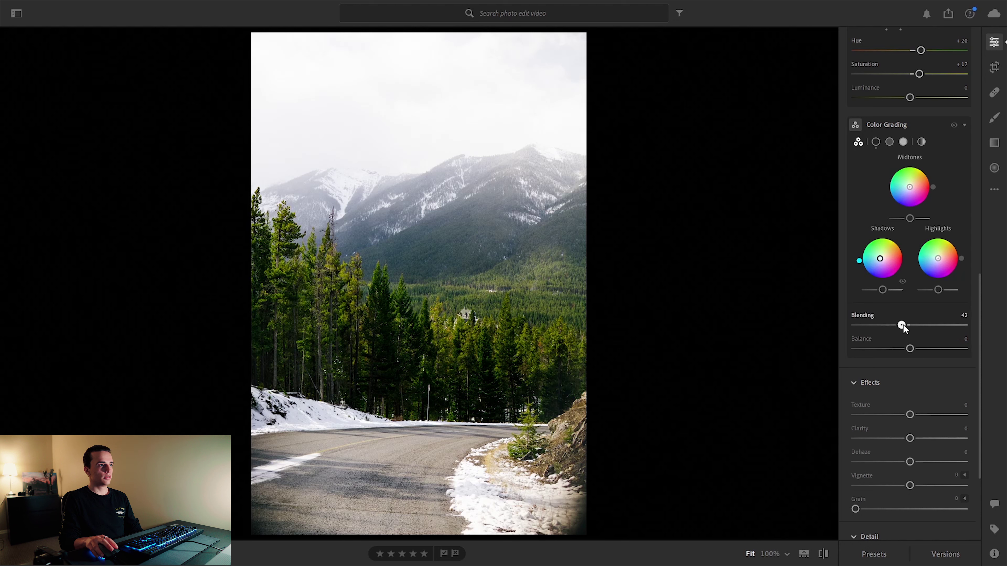
drag(912, 326, 913, 326)
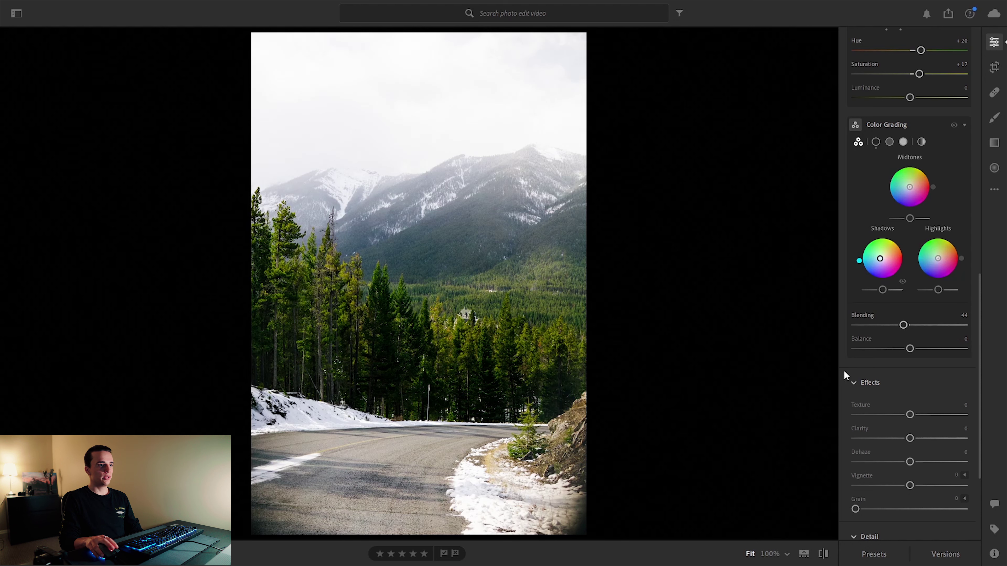
scroll(841, 361, down, 3)
drag(911, 336, 916, 361)
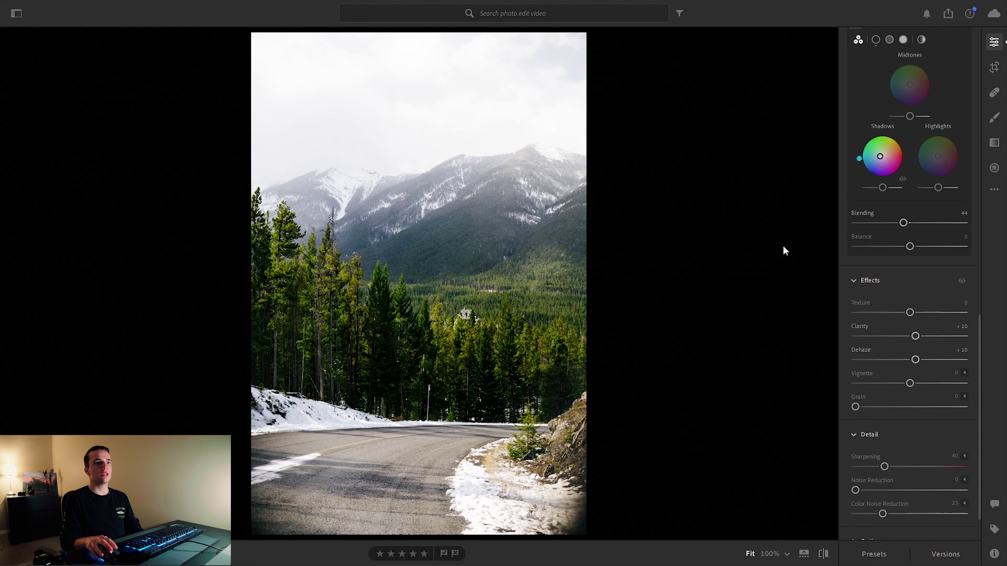
Add a linear gradient from the sky down to the treeline with Highlights -100, Exposure -0.88 and Contrast +25
click(994, 144)
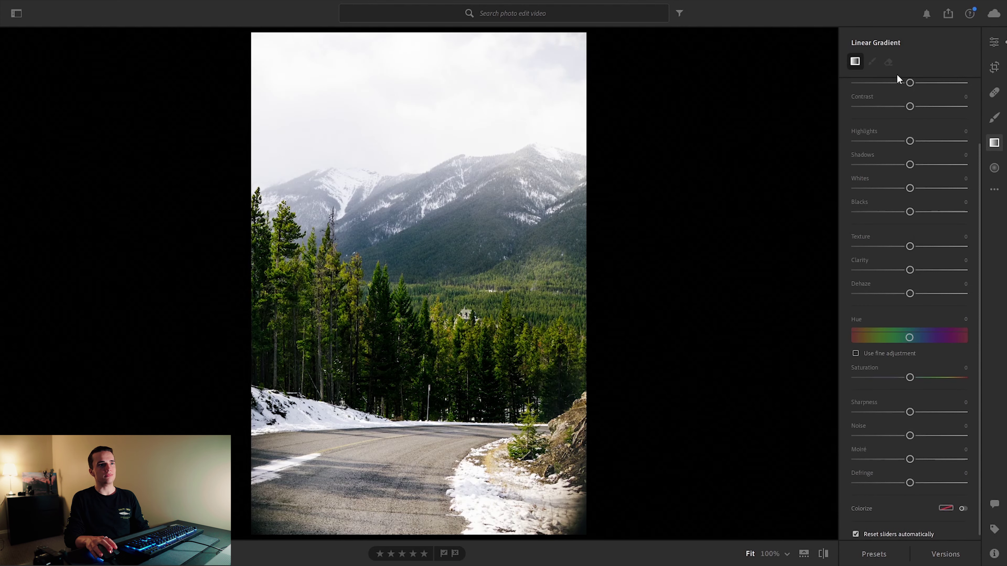
drag(422, 77, 416, 329)
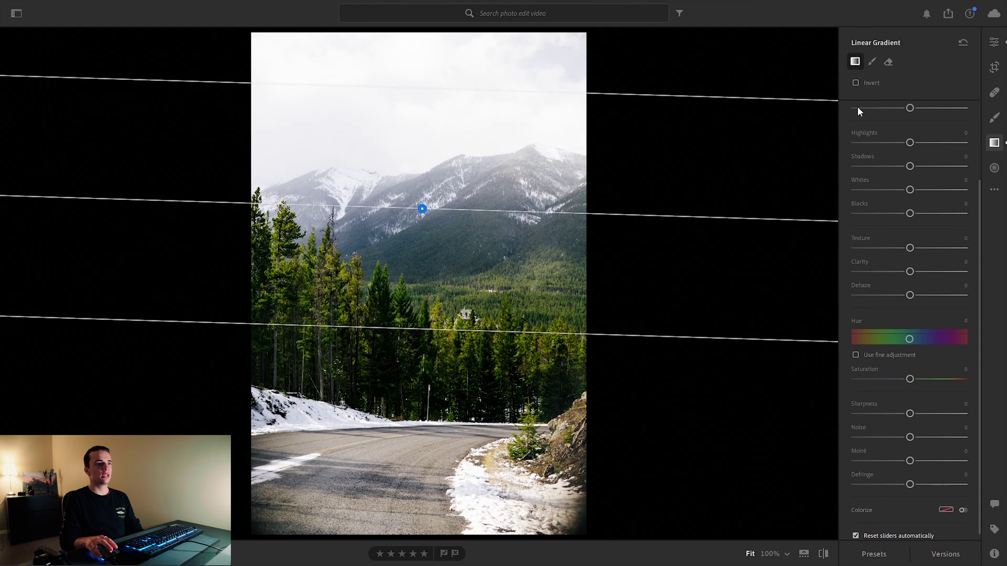
drag(907, 141, 852, 143)
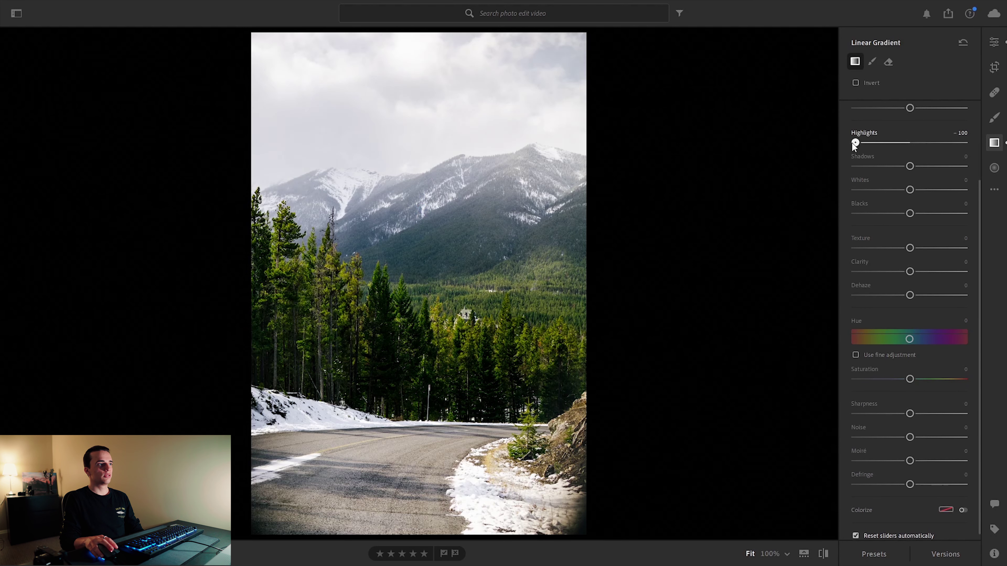
scroll(842, 151, up, 2)
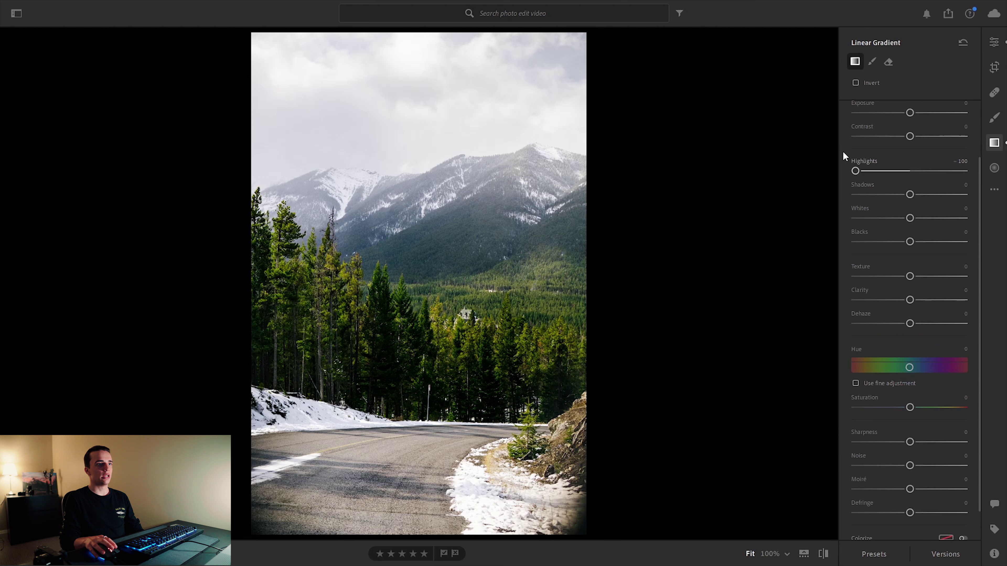
drag(910, 141, 925, 164)
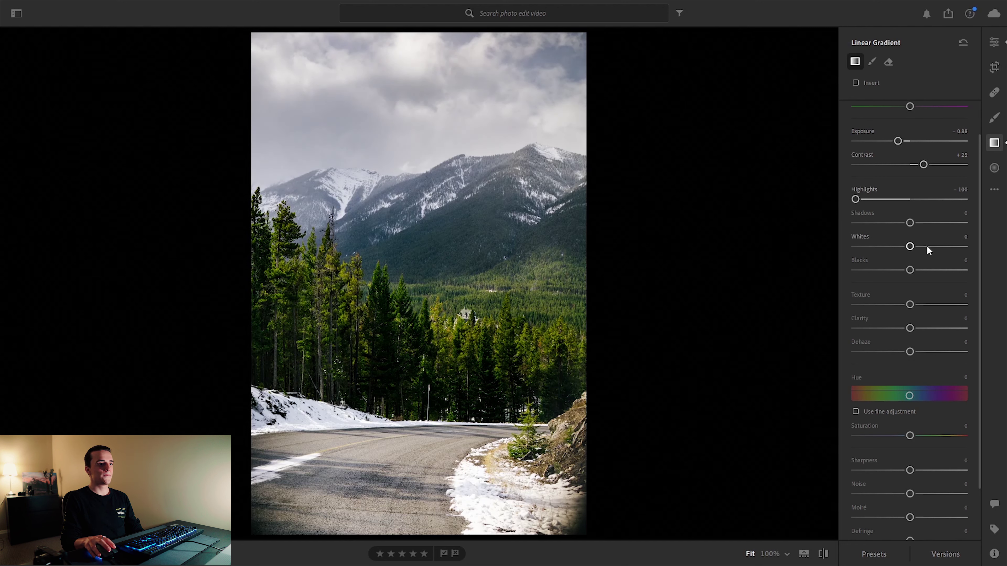
Set the sky gradient's Saturation to +28 and Dehaze to +6
mouse_move(910, 437)
mouse_down()
mouse_move(956, 434)
mouse_move(930, 433)
mouse_up()
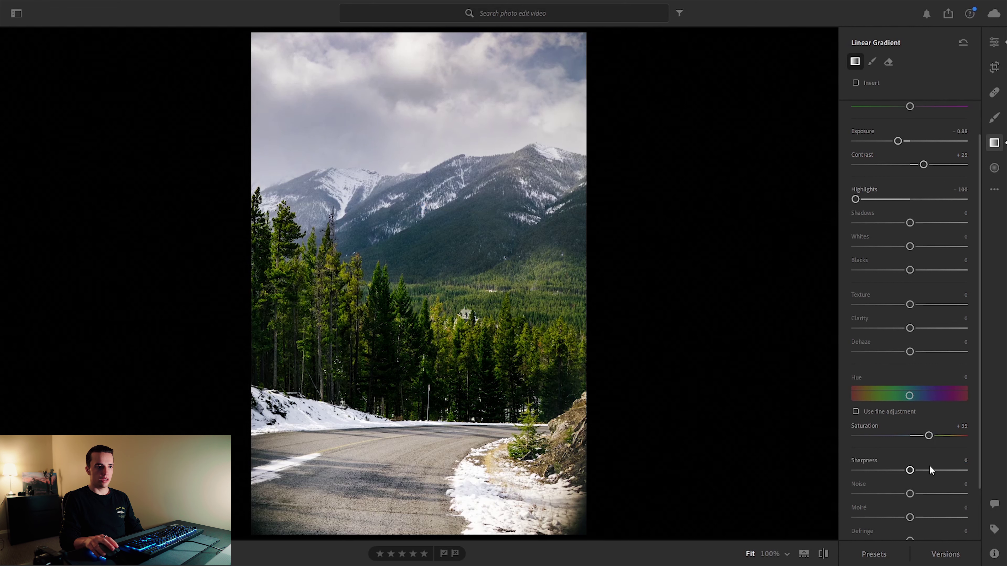
drag(929, 437, 925, 436)
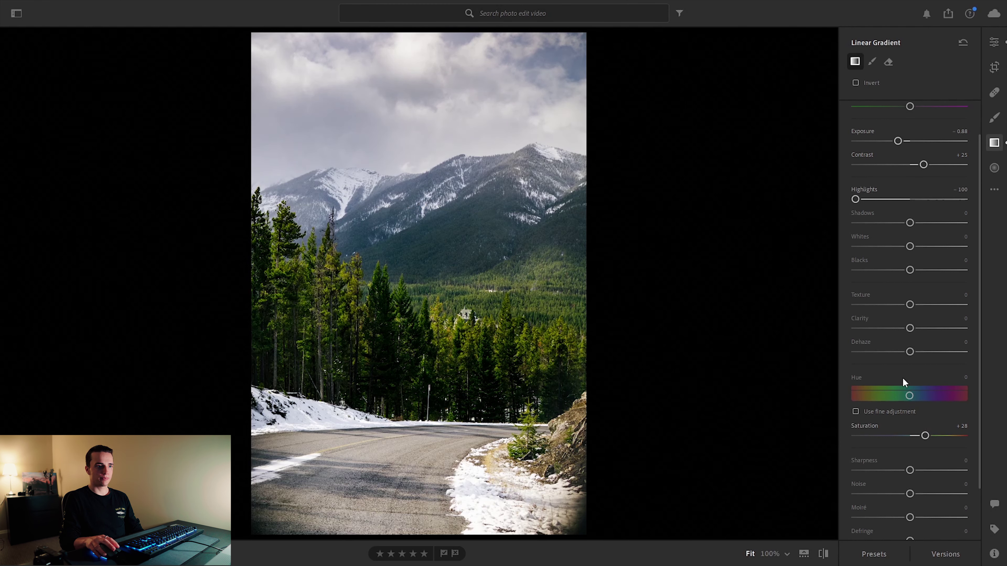
drag(910, 352, 914, 355)
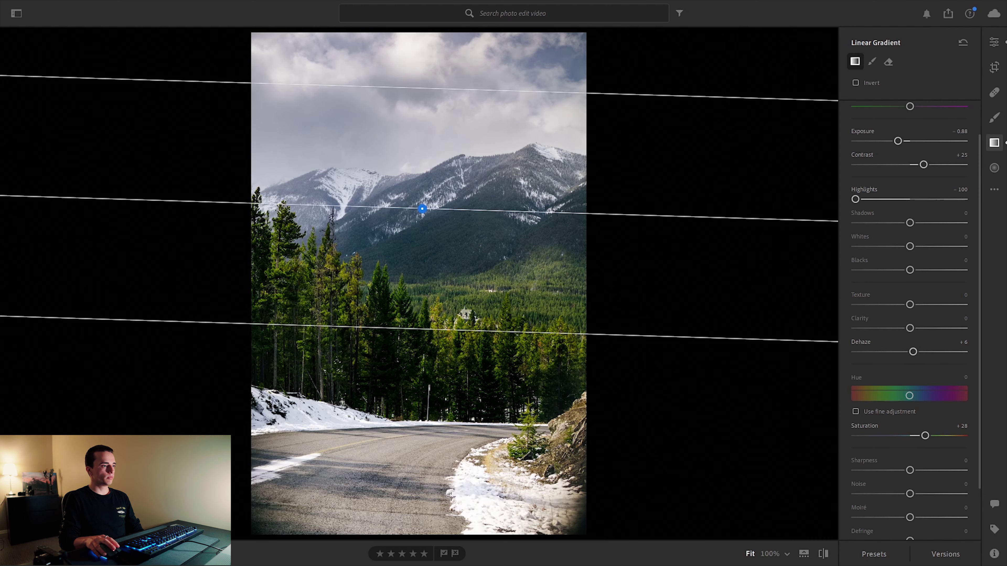
Add a second linear gradient from the bottom of the road up into the trees, and reset its Saturation, Highlights, Contrast and Exposure to 0
drag(400, 523, 401, 316)
double_click(924, 436)
double_click(865, 199)
double_click(912, 163)
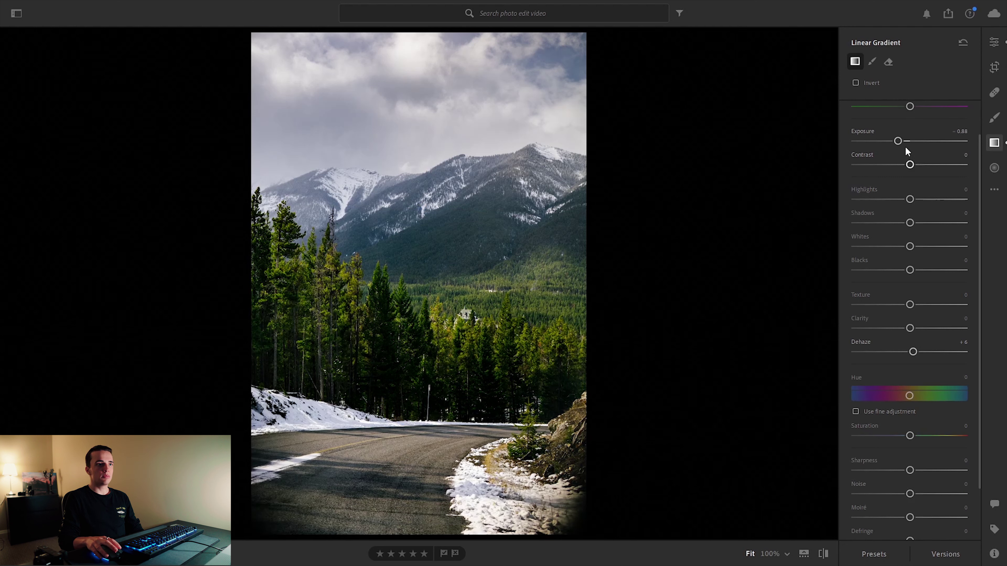
double_click(911, 140)
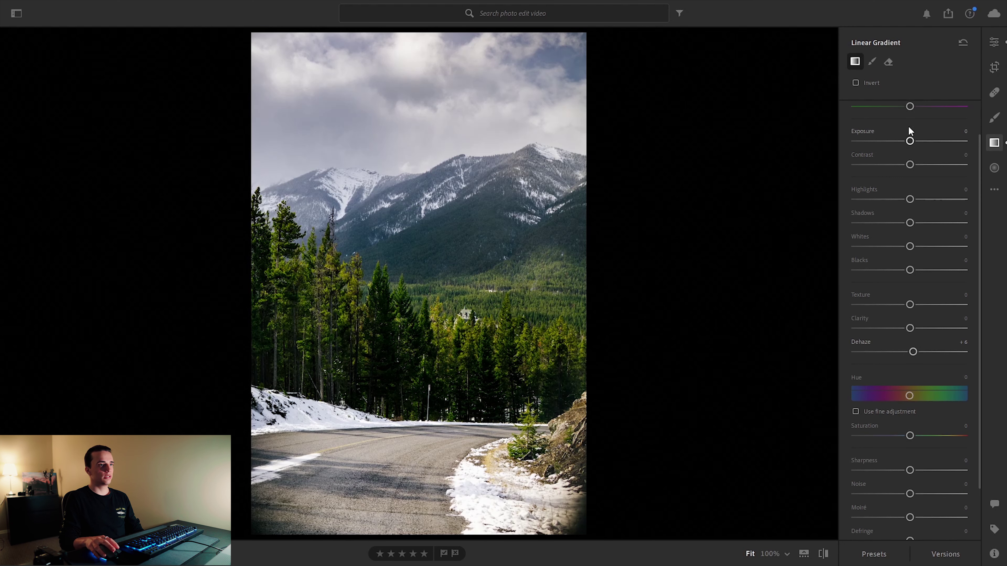
Reposition the road gradient and set its Exposure to -0.48, Contrast +16, Highlights -22 and Clarity +30
drag(400, 424, 422, 419)
drag(909, 141, 903, 141)
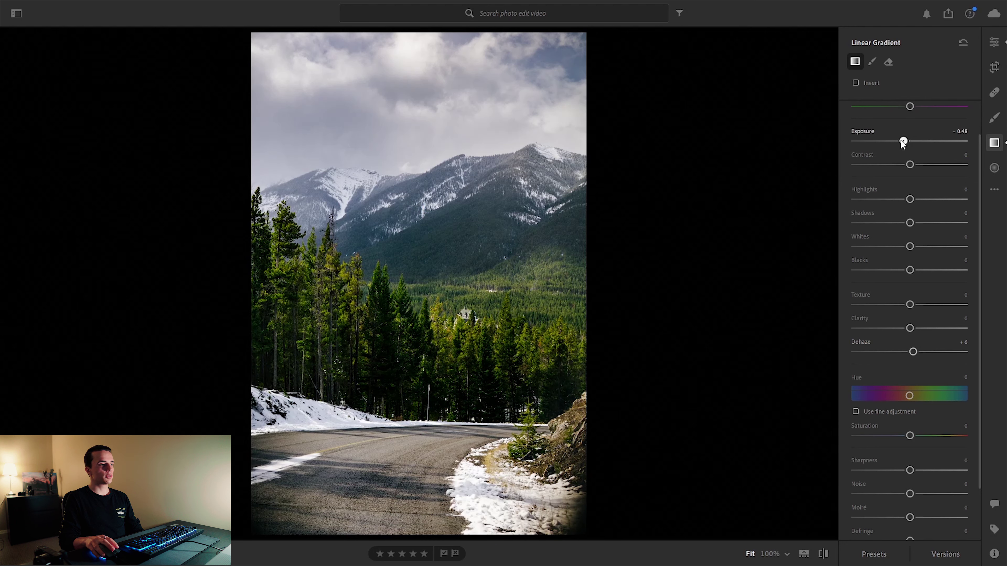
drag(910, 164, 919, 164)
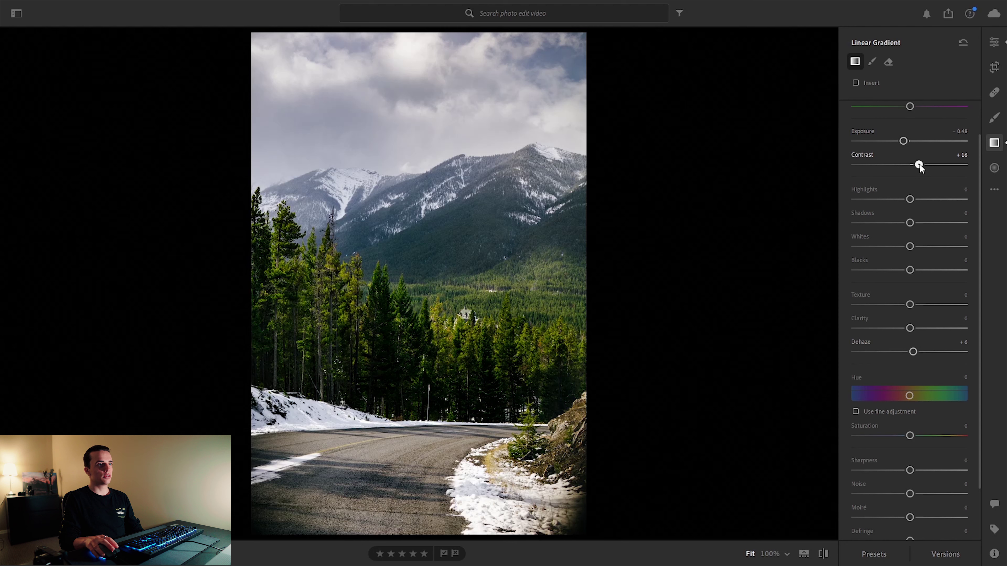
drag(909, 199, 898, 200)
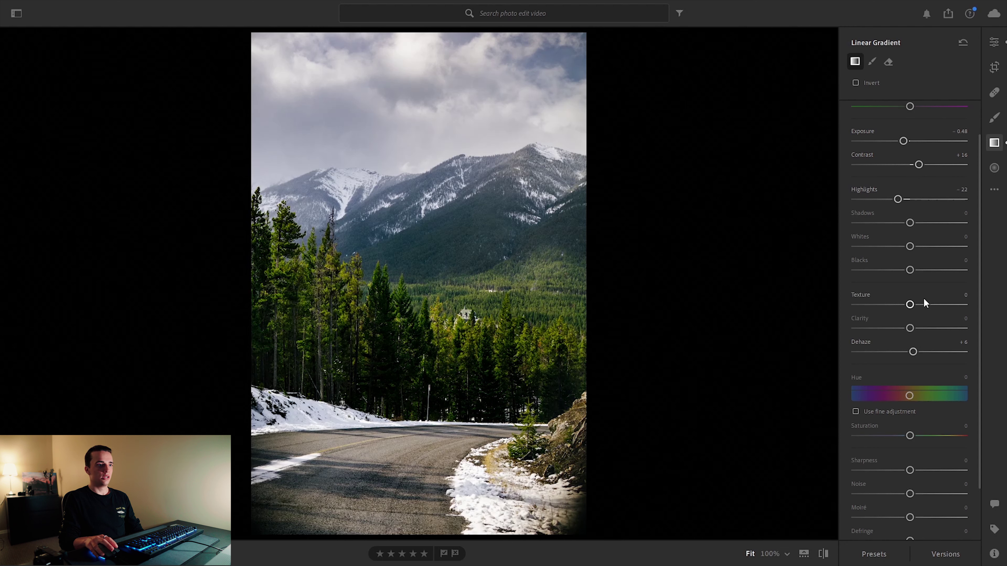
drag(910, 328, 927, 333)
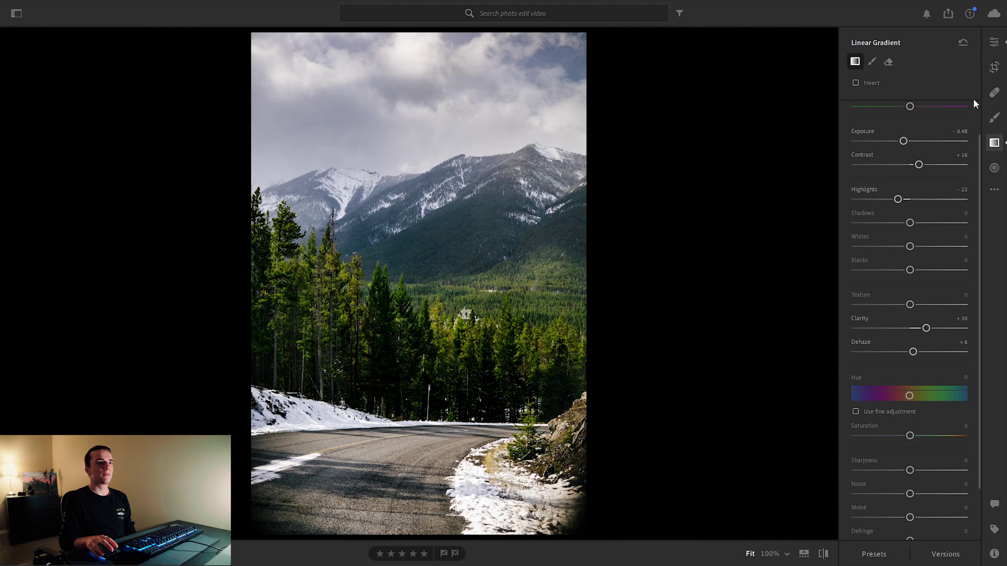
drag(923, 330, 925, 330)
click(995, 42)
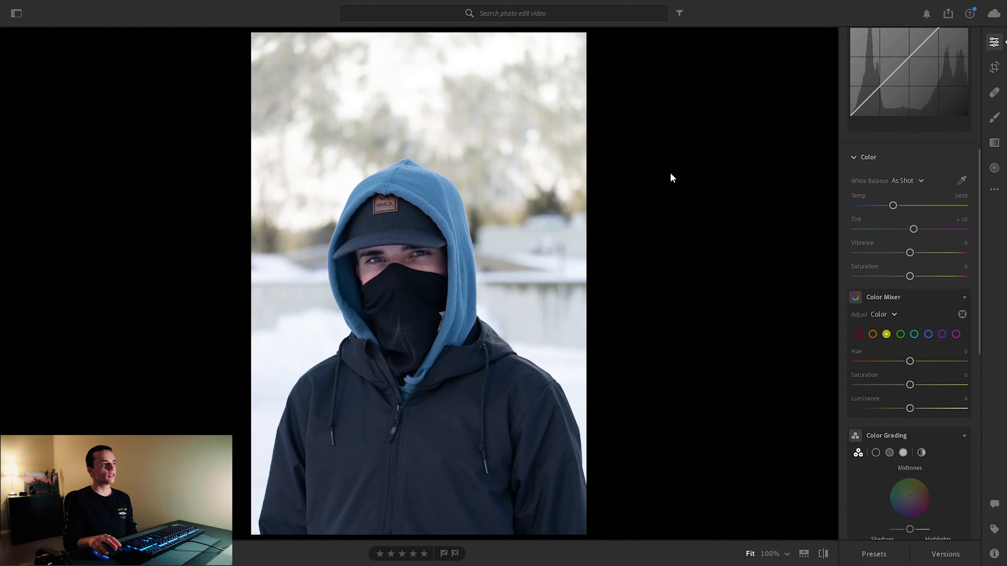
Set the hooded portrait's Exposure to +0.34, Contrast +40, Highlights -100 and Blacks -30
scroll(857, 150, up, 6)
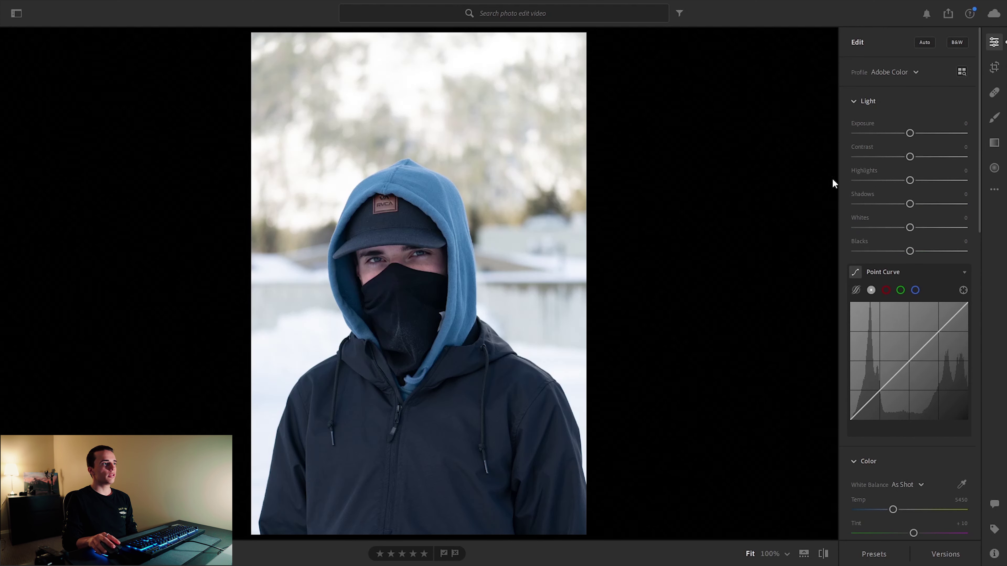
drag(907, 137, 914, 137)
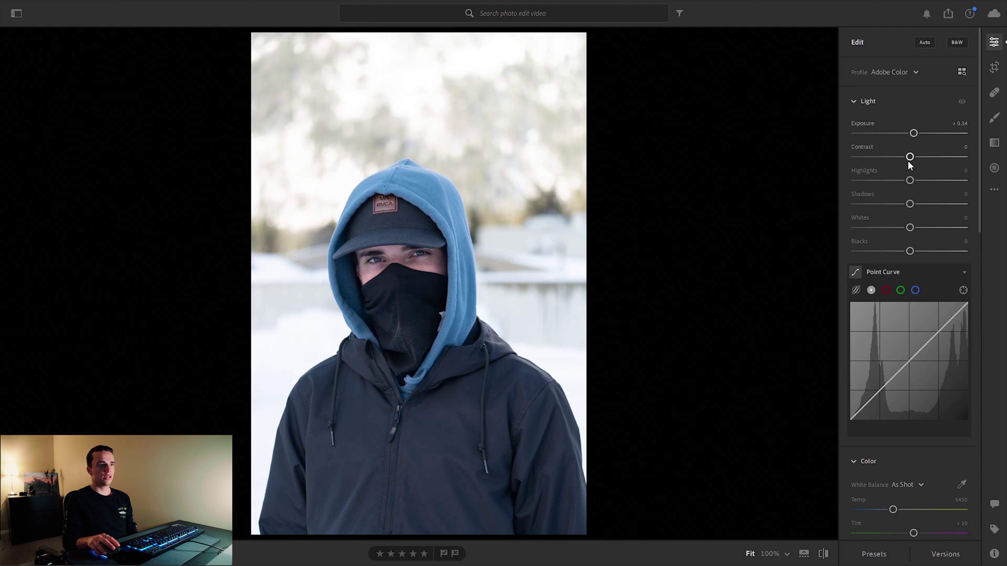
drag(911, 158, 927, 158)
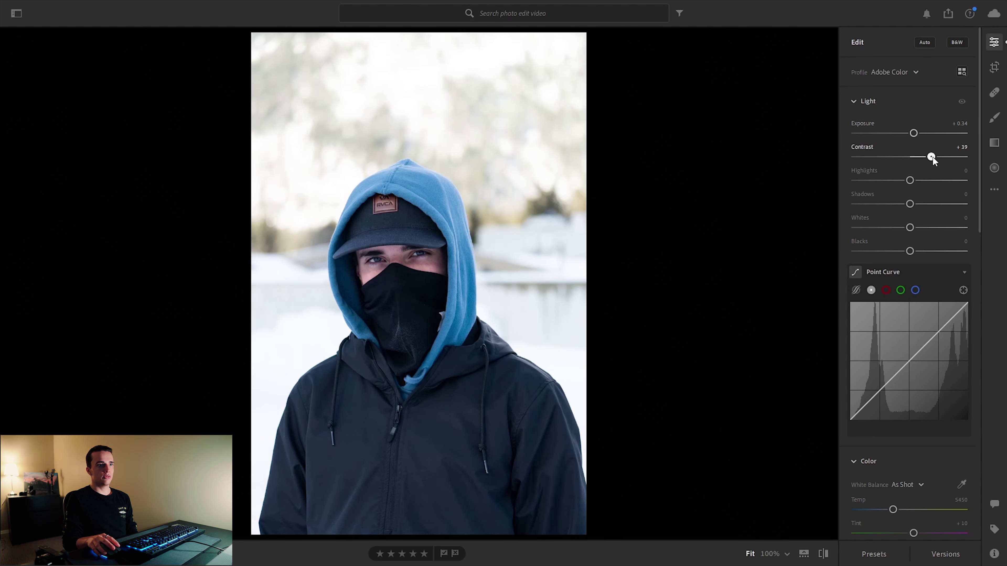
drag(910, 181, 797, 175)
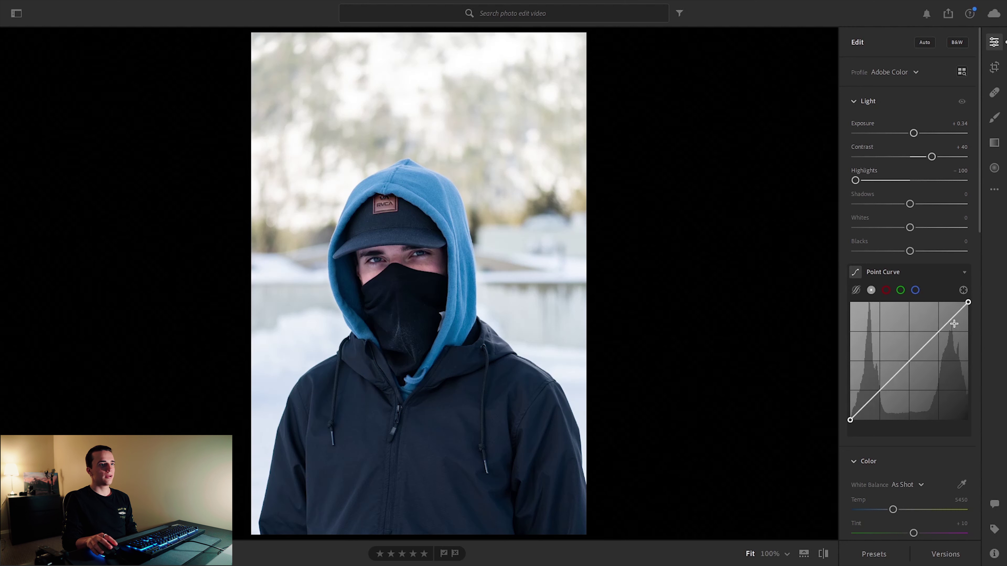
drag(910, 252, 901, 252)
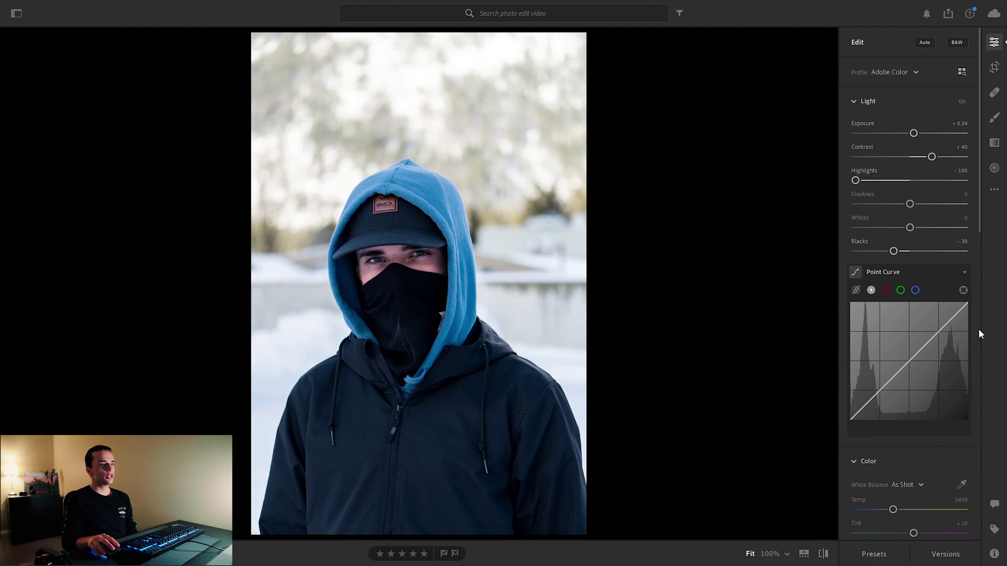
Add three points to the portrait's Point Curve, at the midtones, highlights and shadows
click(909, 361)
click(938, 332)
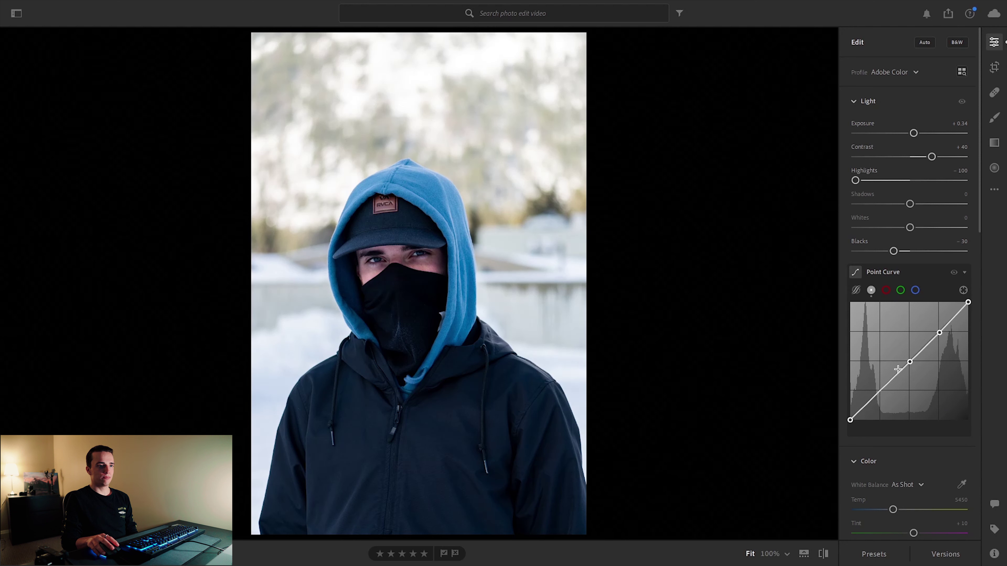
click(880, 390)
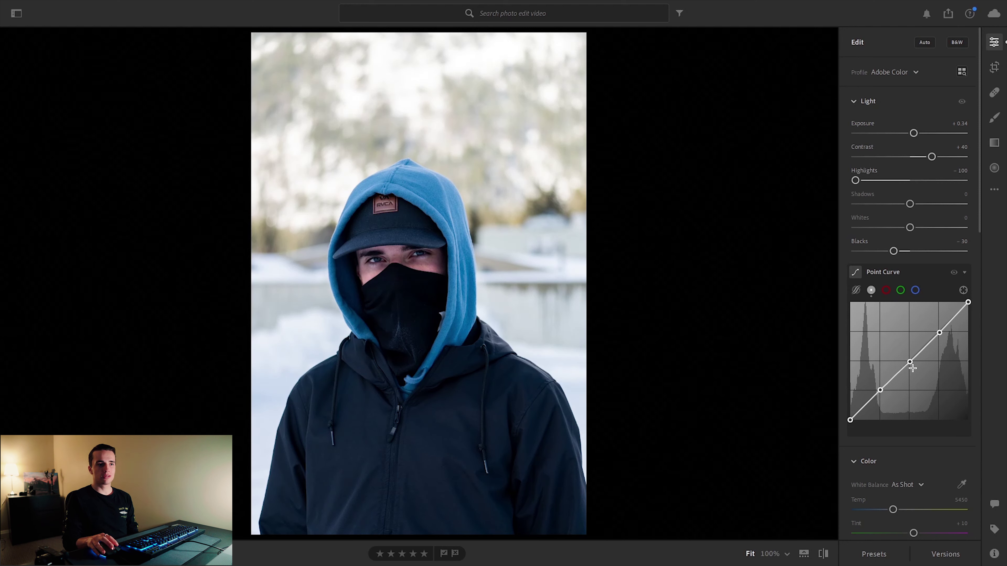
Lower the shadow point of the portrait's Point Curve to about 27 input and 21 output
mouse_move(881, 391)
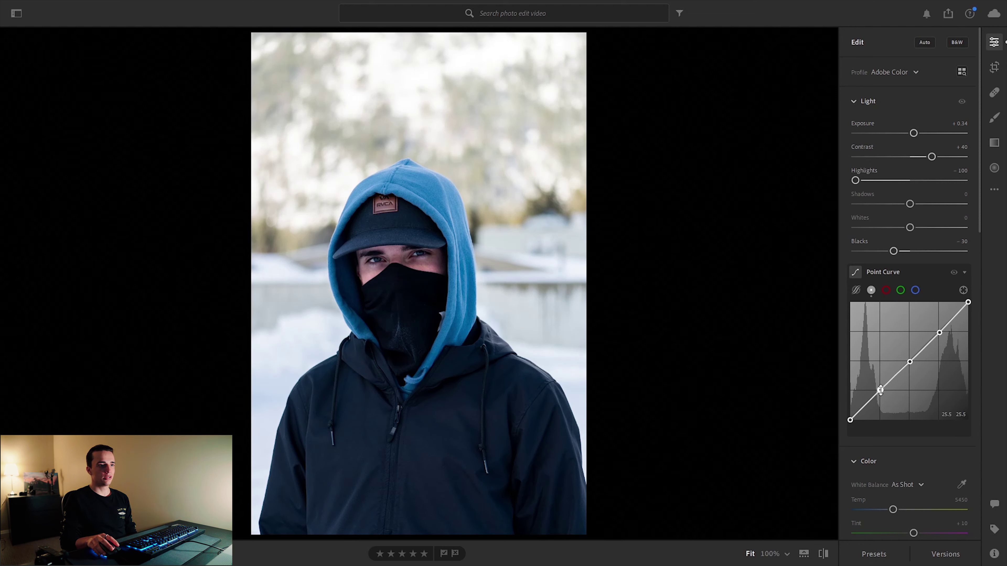
drag(880, 390, 881, 396)
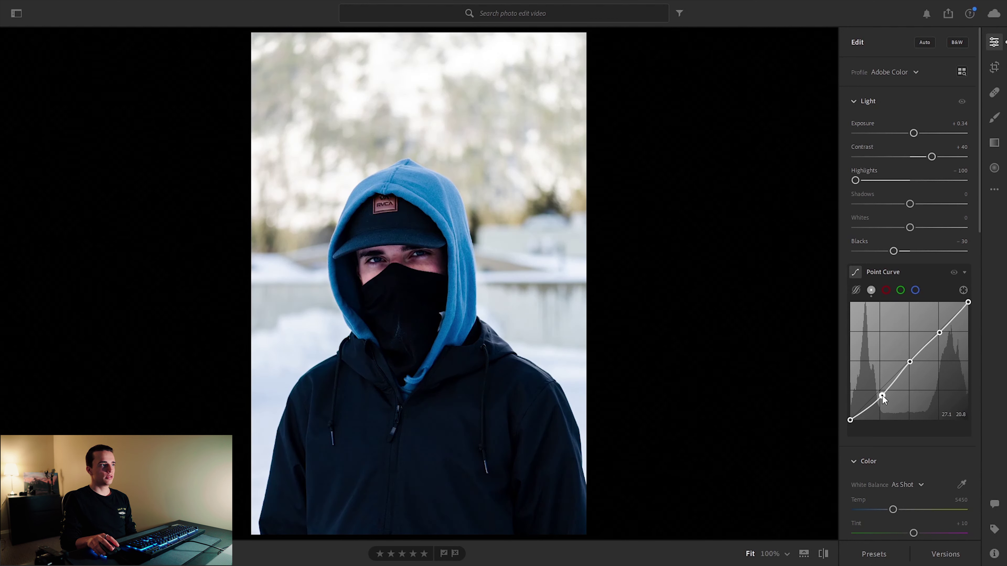
Shift the green Hue in the Color Mixer to +47 and fine-tune the greens against the background trees
scroll(840, 229, down, 3)
scroll(839, 230, down, 3)
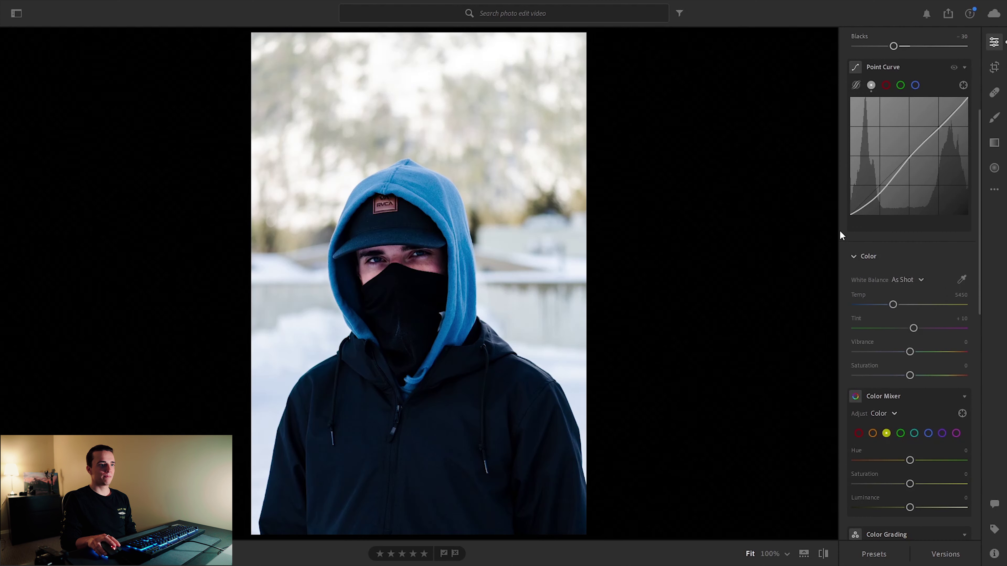
scroll(839, 229, down, 3)
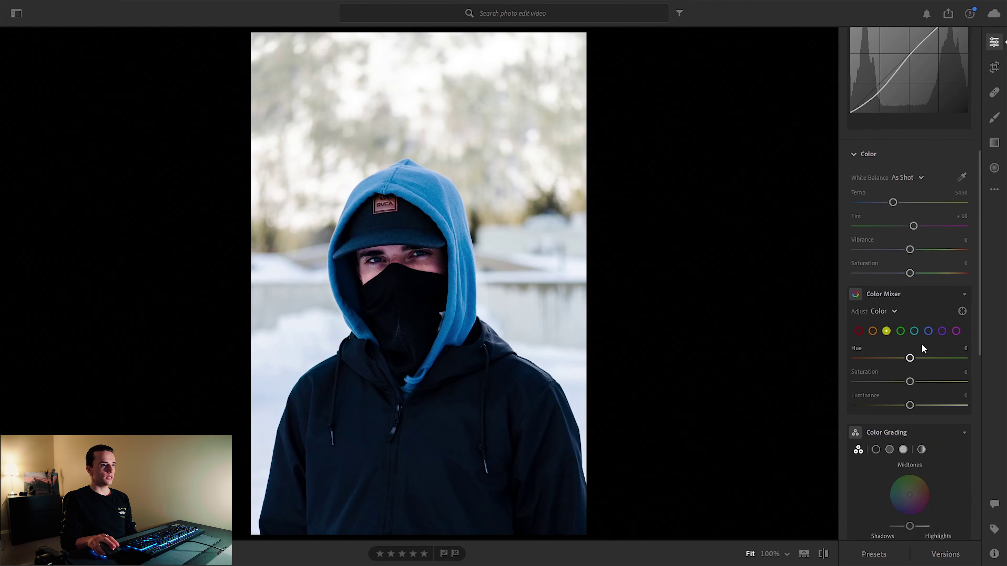
click(900, 331)
mouse_move(919, 359)
mouse_down()
mouse_move(908, 359)
mouse_move(936, 359)
mouse_up()
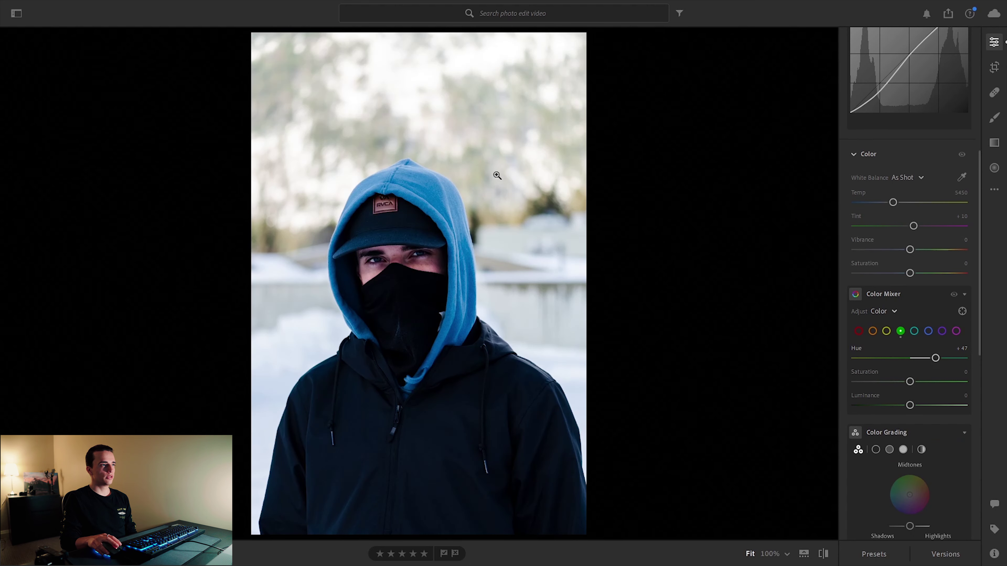
click(540, 169)
drag(627, 232, 451, 345)
click(787, 554)
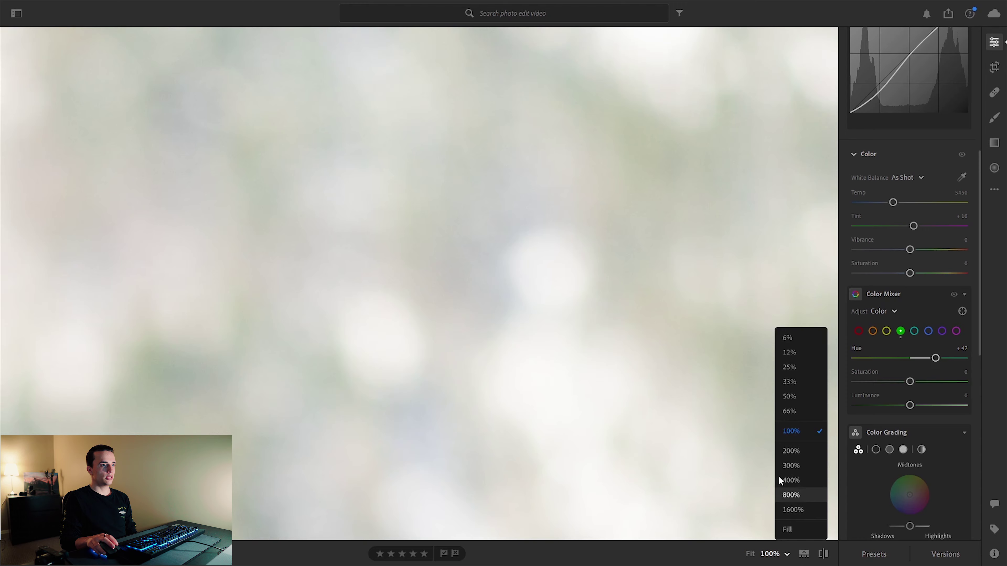
click(787, 385)
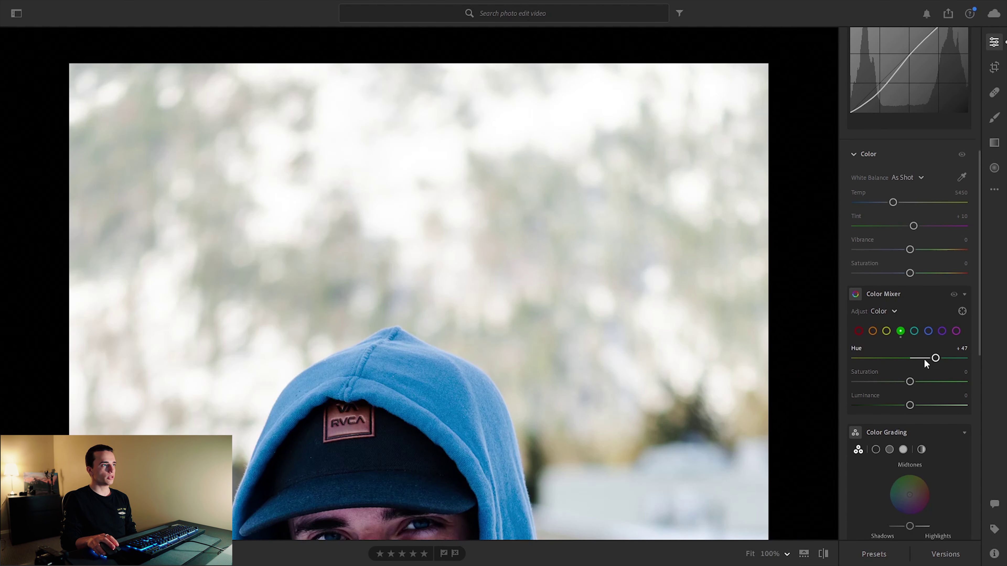
drag(935, 358, 922, 384)
Set the yellow Hue to +90 and yellow Saturation to +24 in the Color Mixer
click(887, 331)
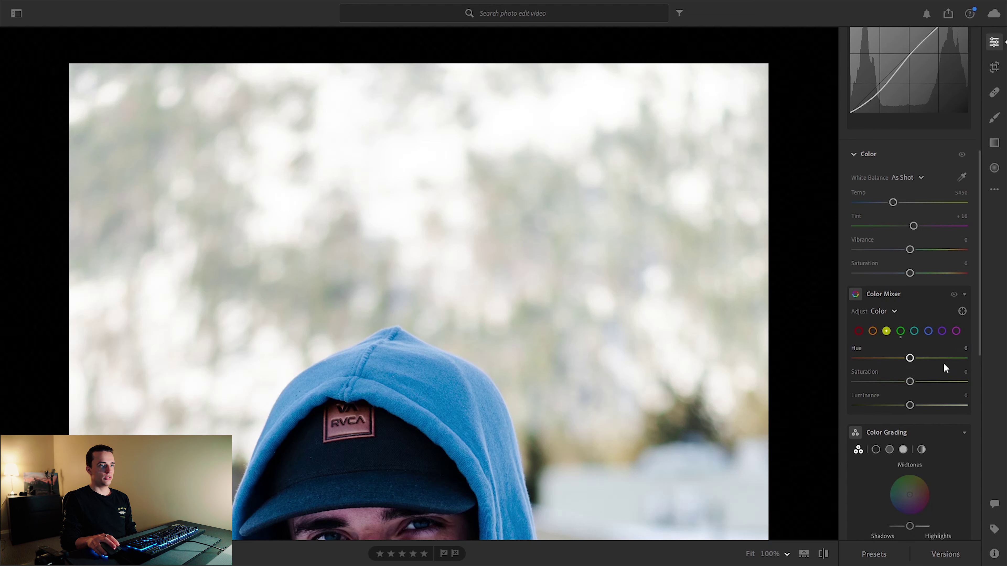
drag(910, 359, 961, 358)
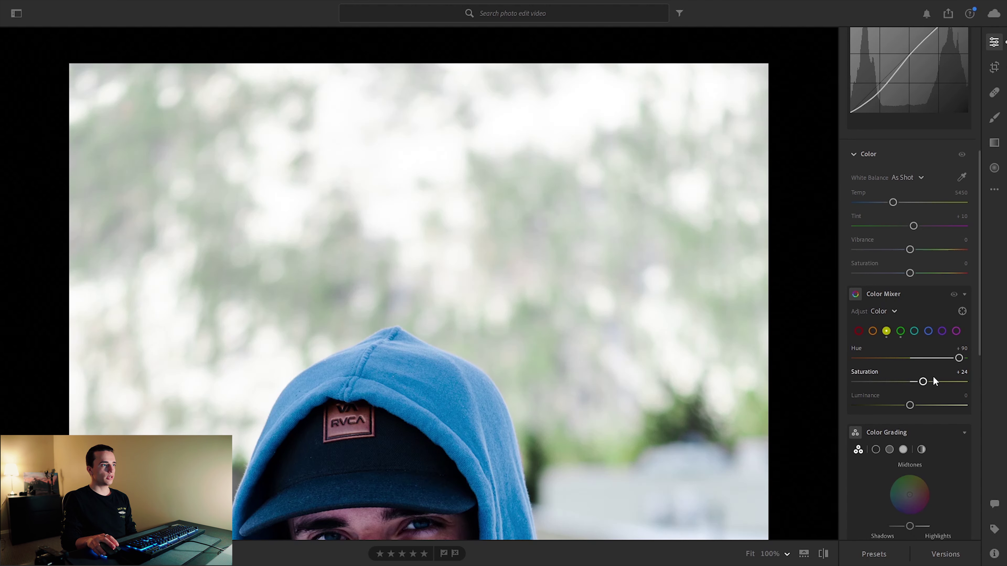
click(637, 266)
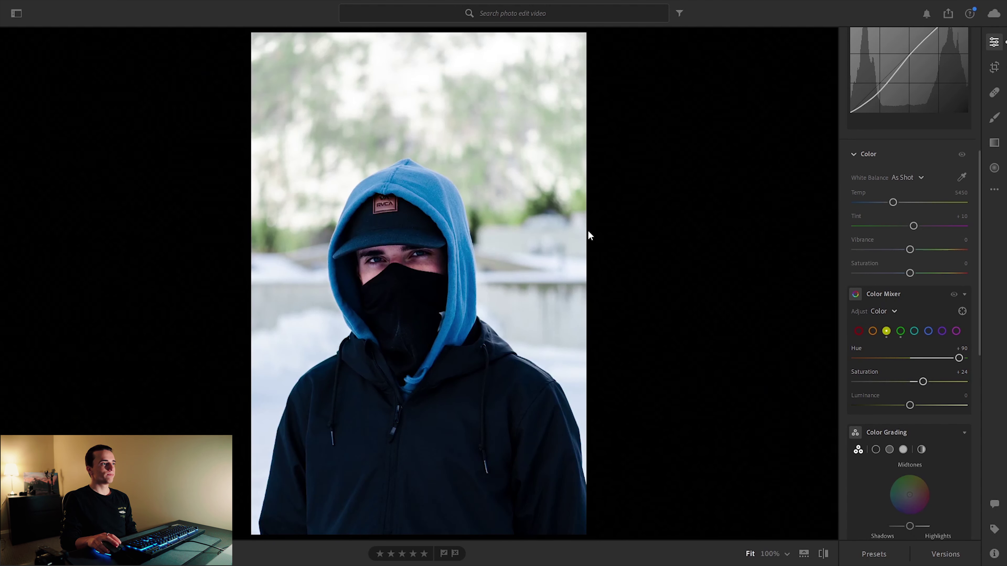
Set the portrait's Clarity to +10 and Dehaze to +7
scroll(842, 242, down, 8)
scroll(842, 242, down, 3)
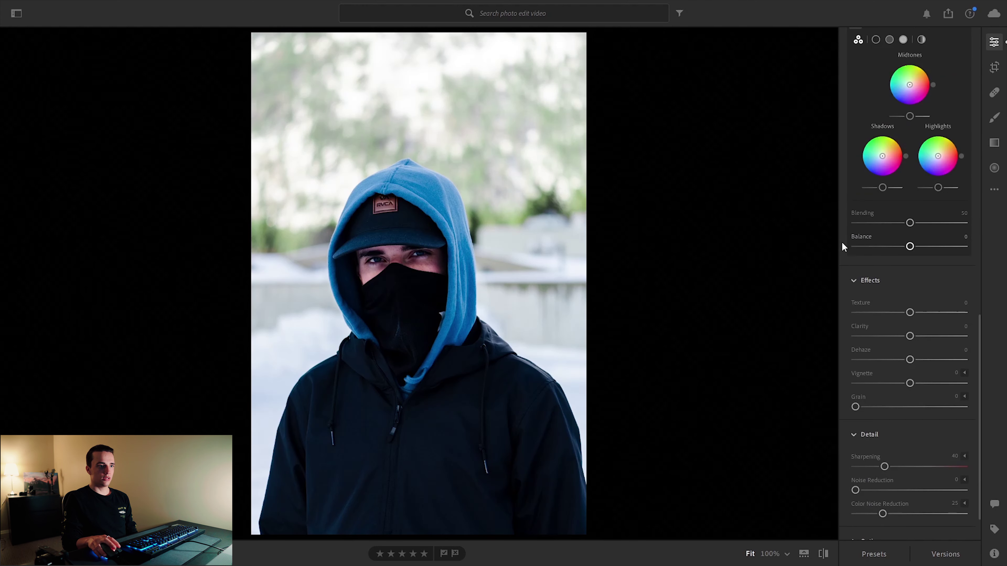
drag(910, 336, 916, 340)
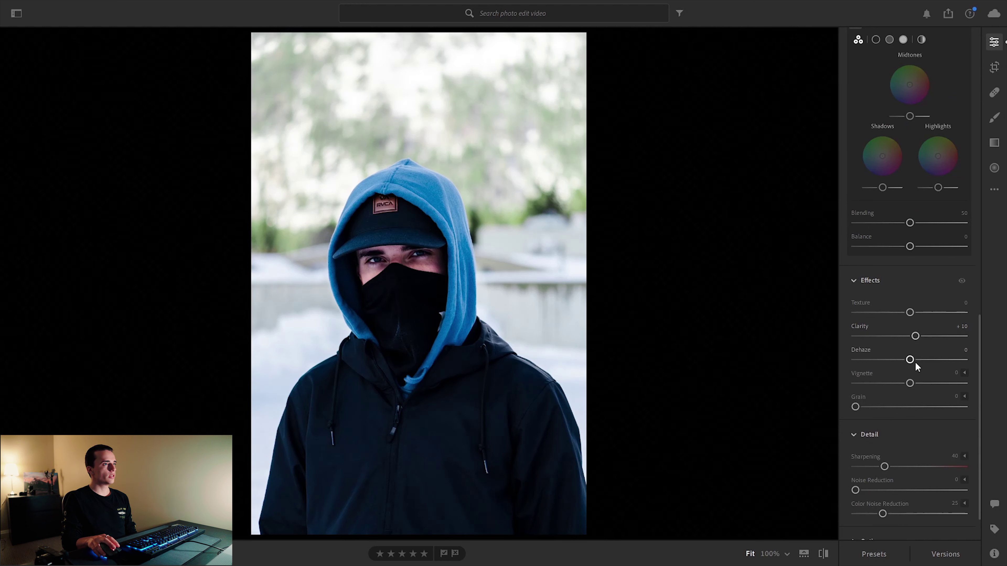
drag(912, 362, 916, 361)
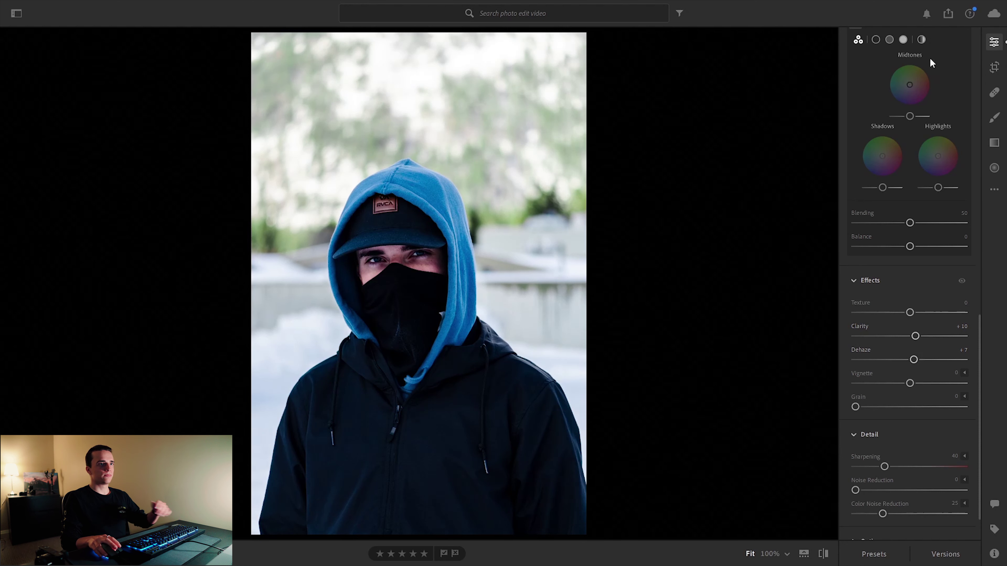
Crop the portrait slightly tighter from its left edge and lower-left corner
click(996, 69)
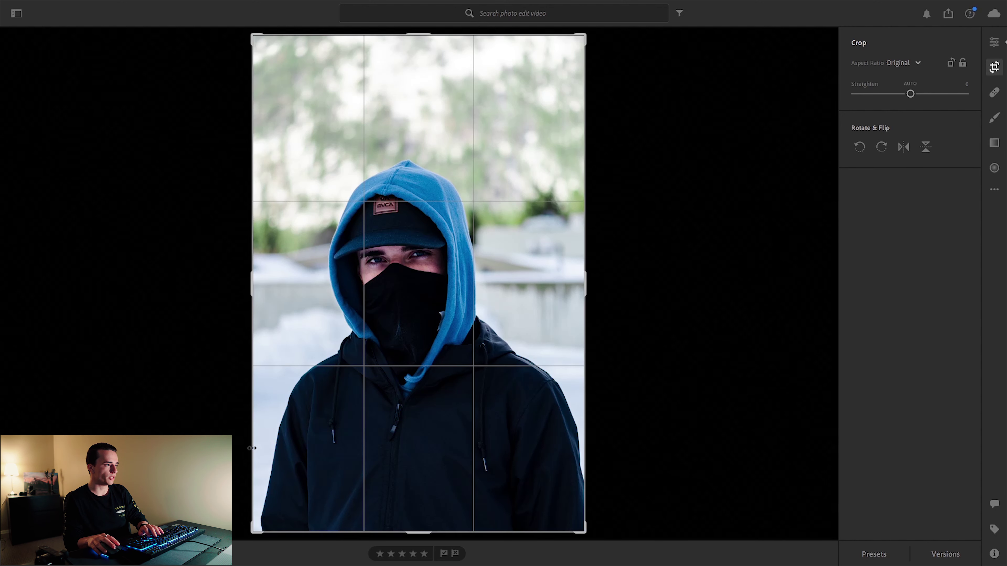
drag(252, 447, 257, 447)
drag(254, 536, 259, 531)
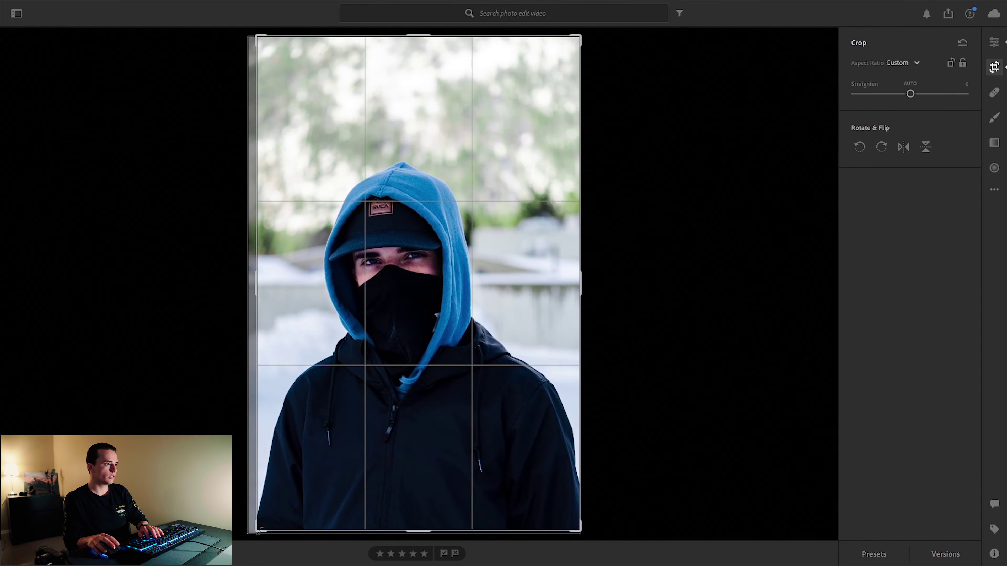
key(e)
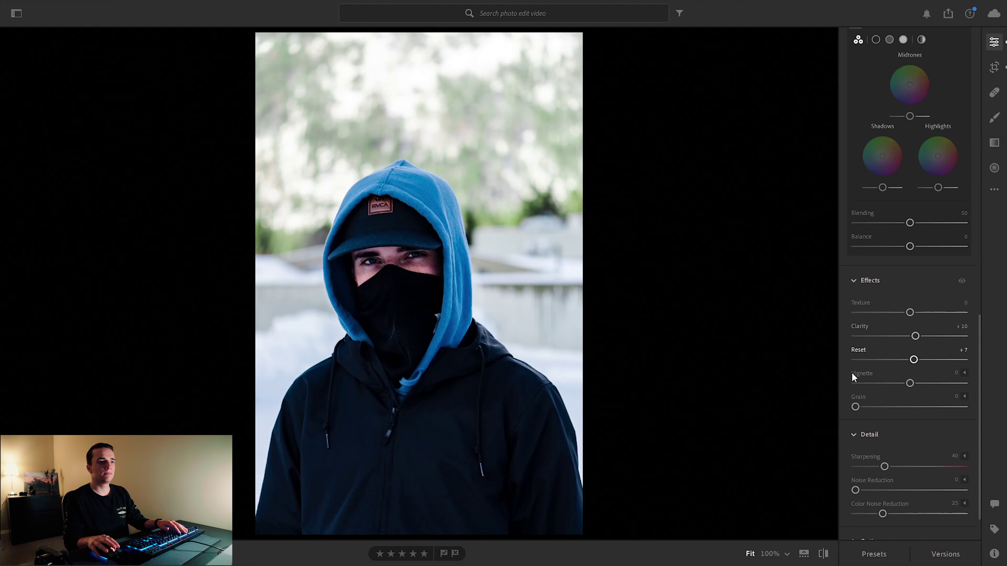
Try the aqua sliders in the Color Mixer on the hood, and set the blue Saturation to +20
scroll(841, 288, up, 15)
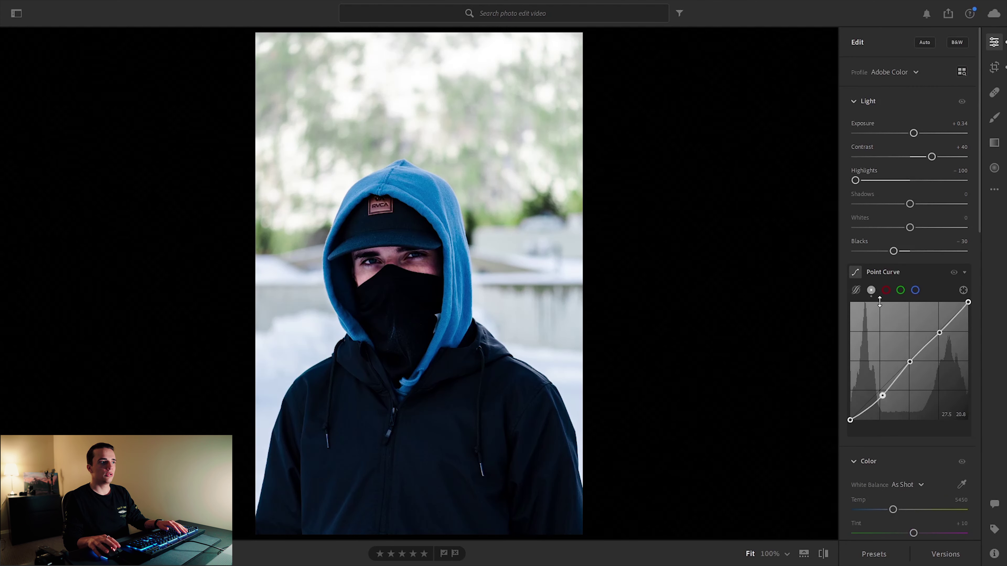
scroll(842, 327, down, 8)
click(915, 331)
click(404, 203)
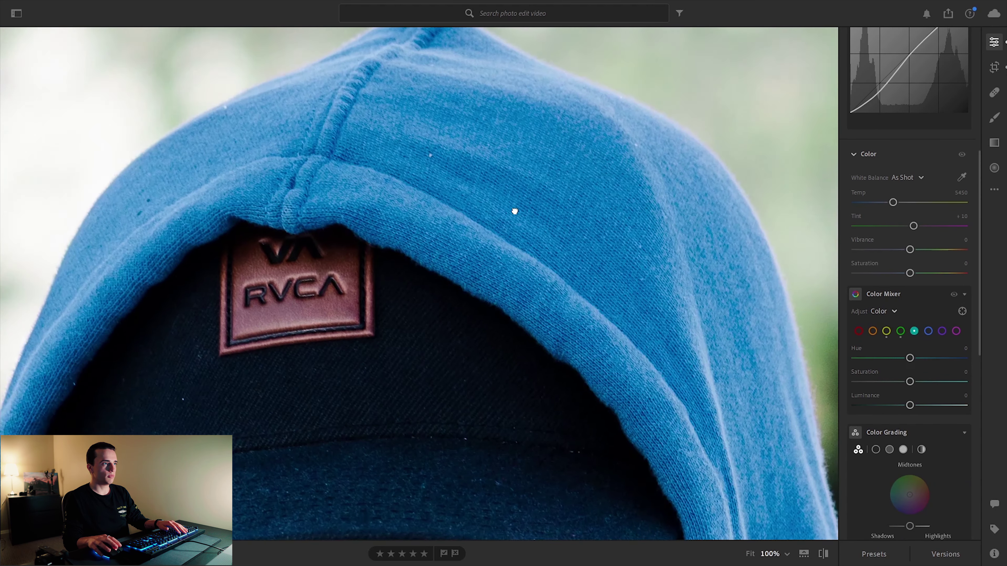
drag(906, 359, 917, 383)
click(928, 332)
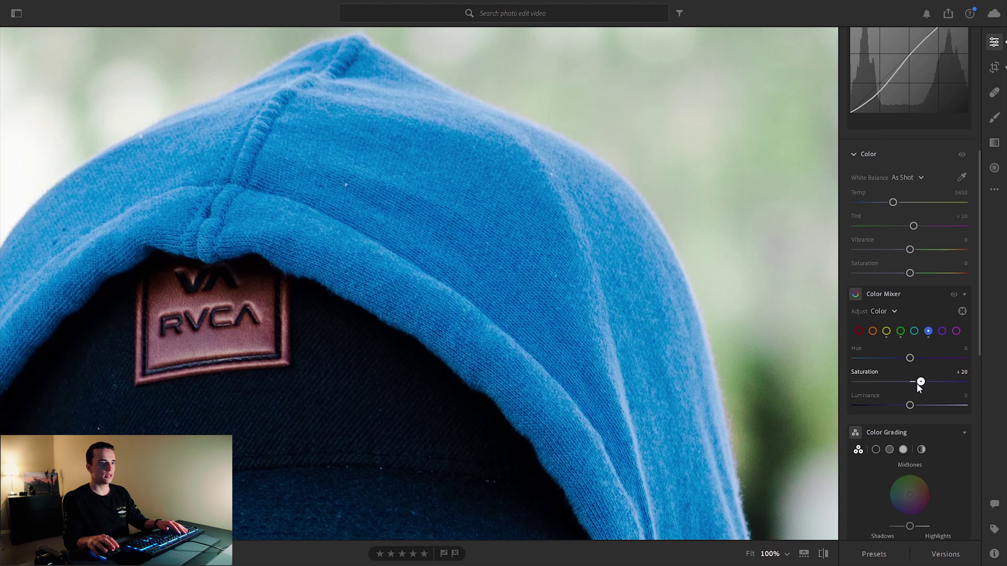
click(695, 328)
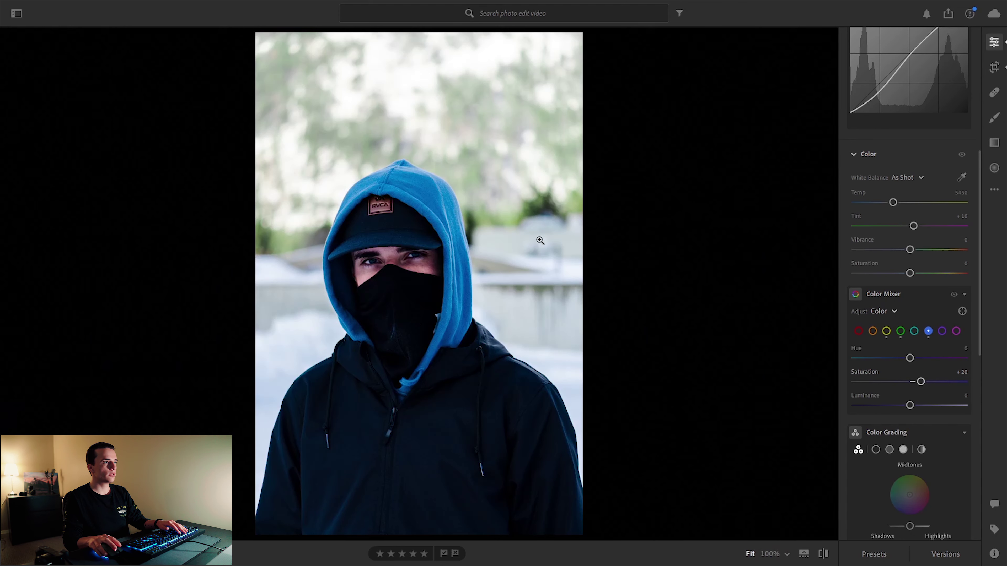
Paint a size 27 Brush adjustment over the exposed skin around the subject's eyes
click(395, 258)
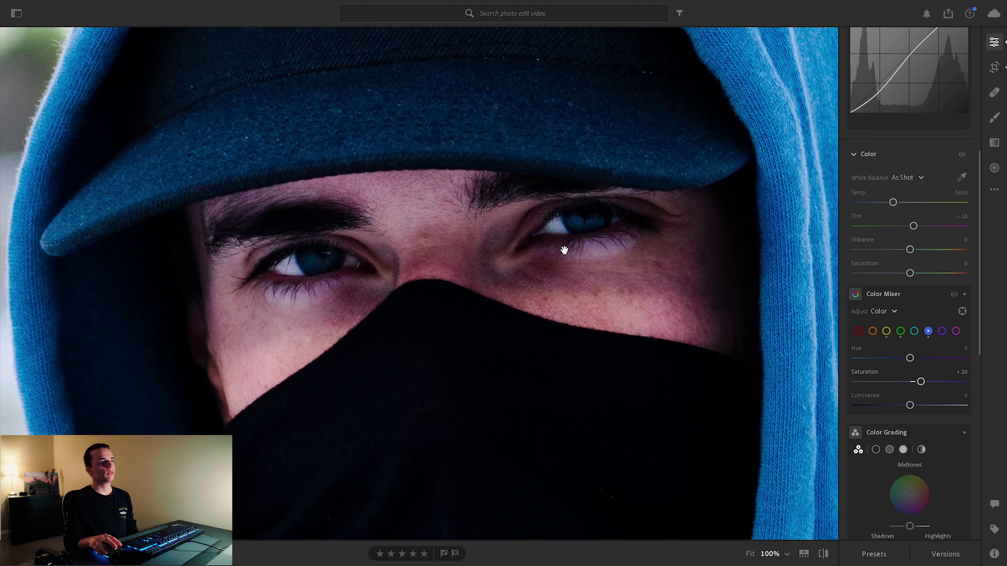
drag(503, 271, 474, 300)
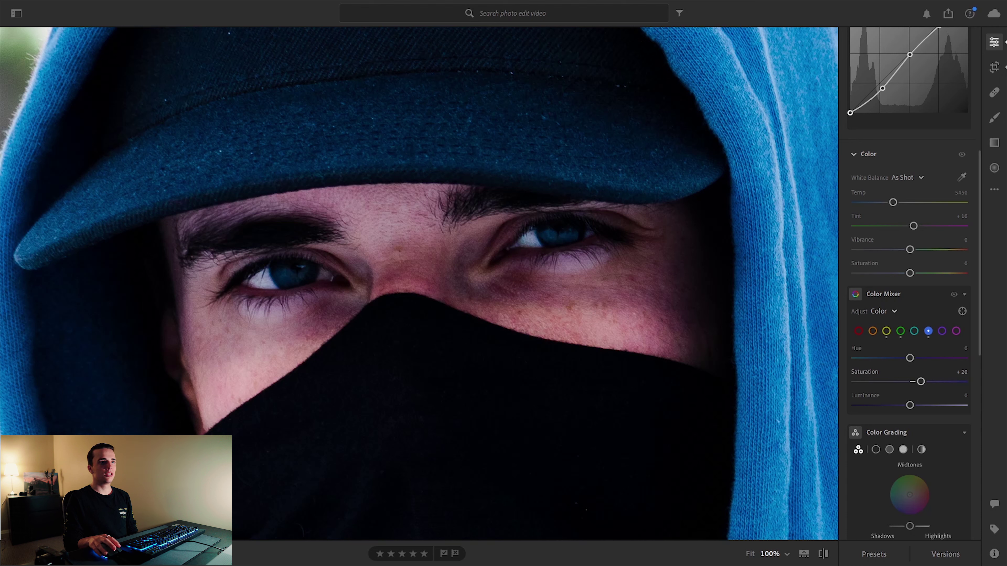
click(994, 121)
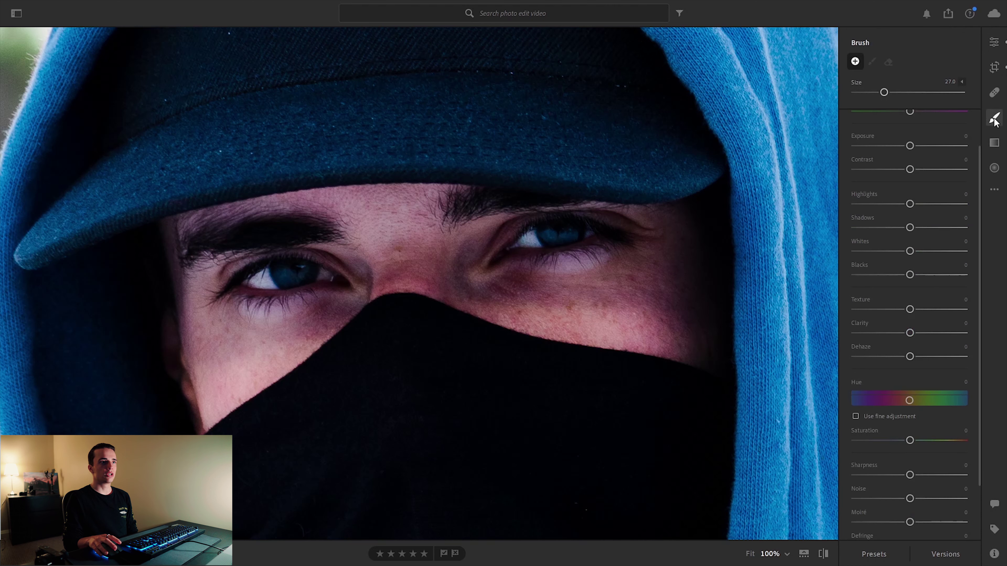
mouse_move(619, 275)
mouse_down()
mouse_move(675, 293)
mouse_move(664, 305)
mouse_move(692, 302)
mouse_up()
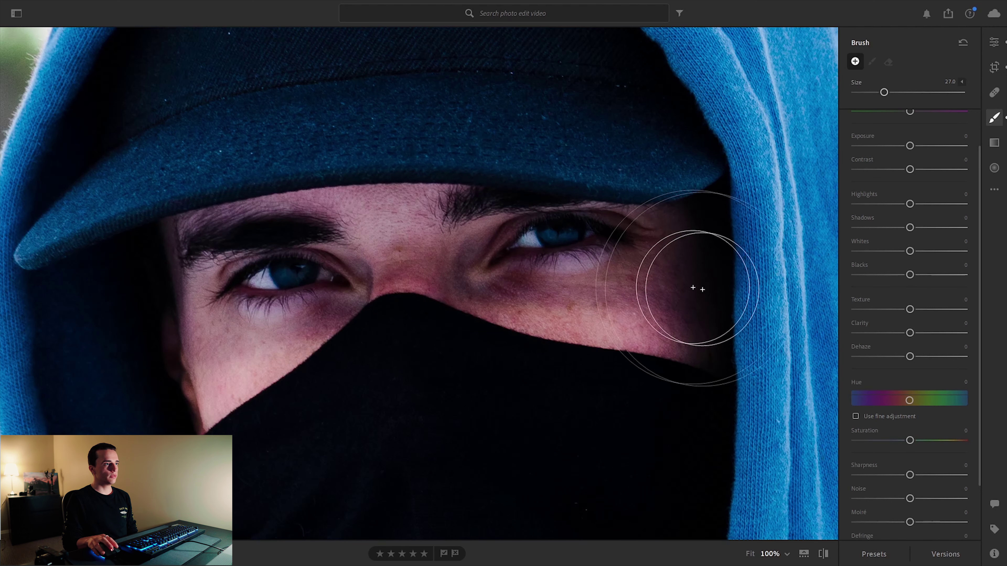
drag(466, 264, 607, 202)
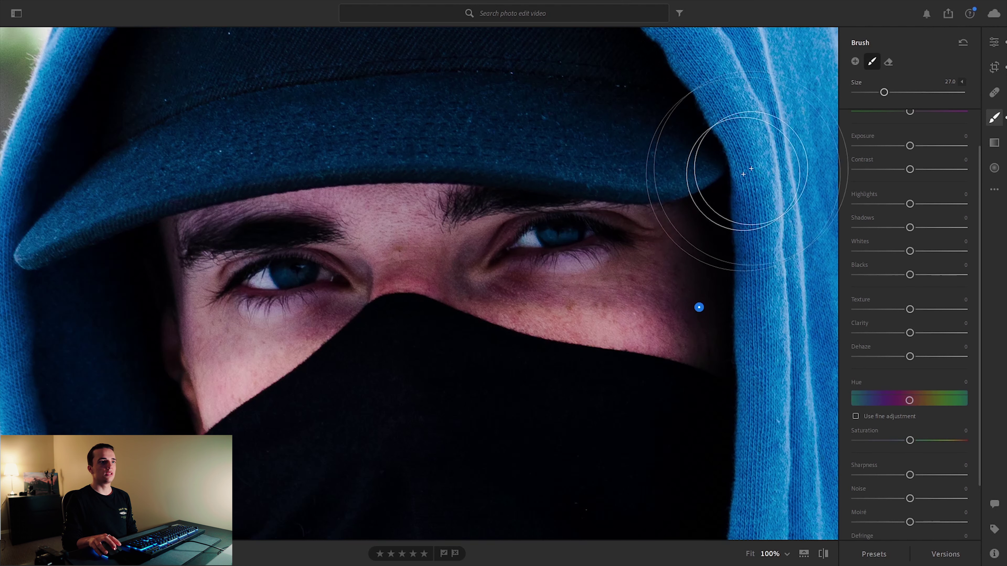
Set the face brush adjustment's Temp to +30 and Tint to -17
scroll(843, 133, up, 1)
scroll(844, 133, up, 1)
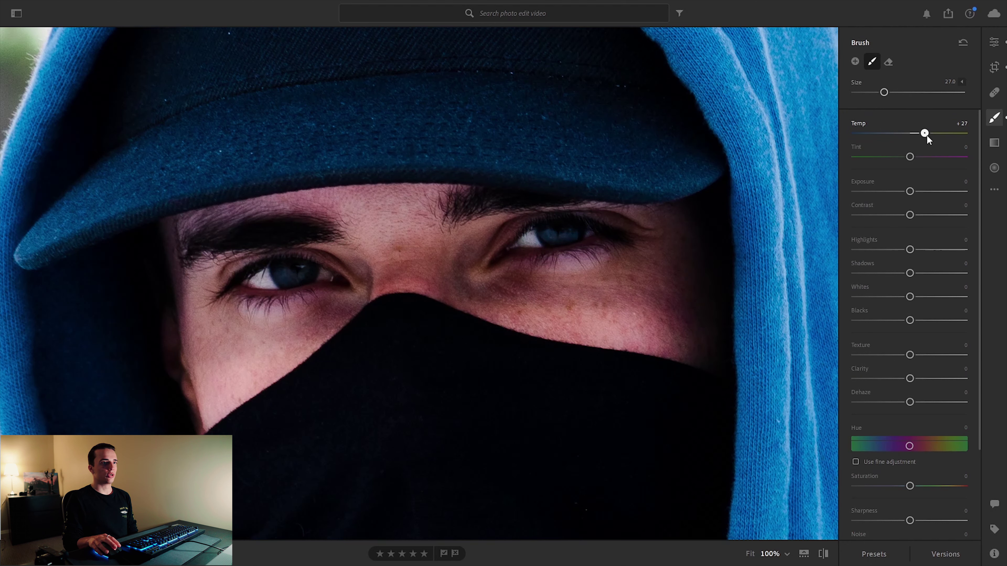
drag(930, 138, 929, 138)
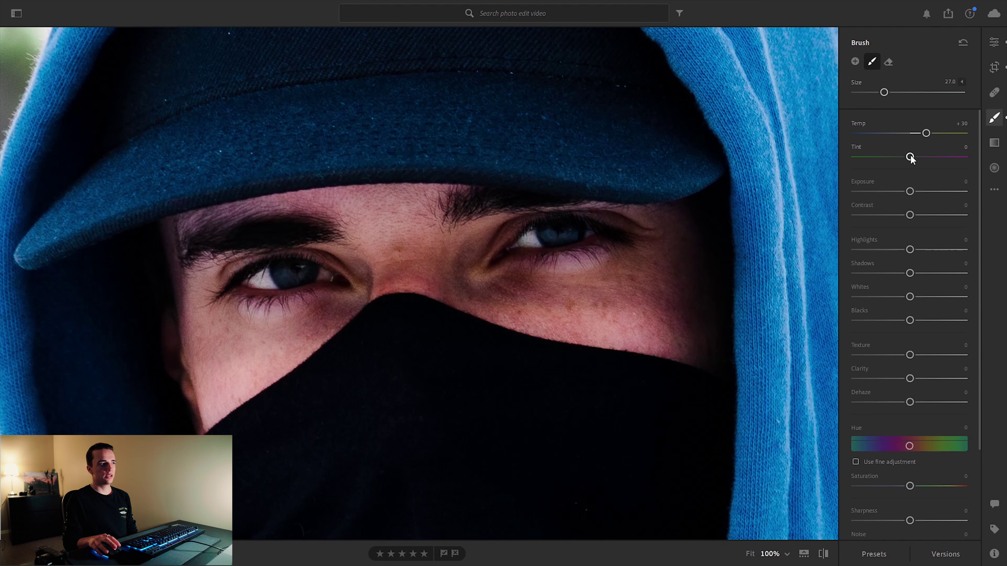
drag(911, 157, 904, 160)
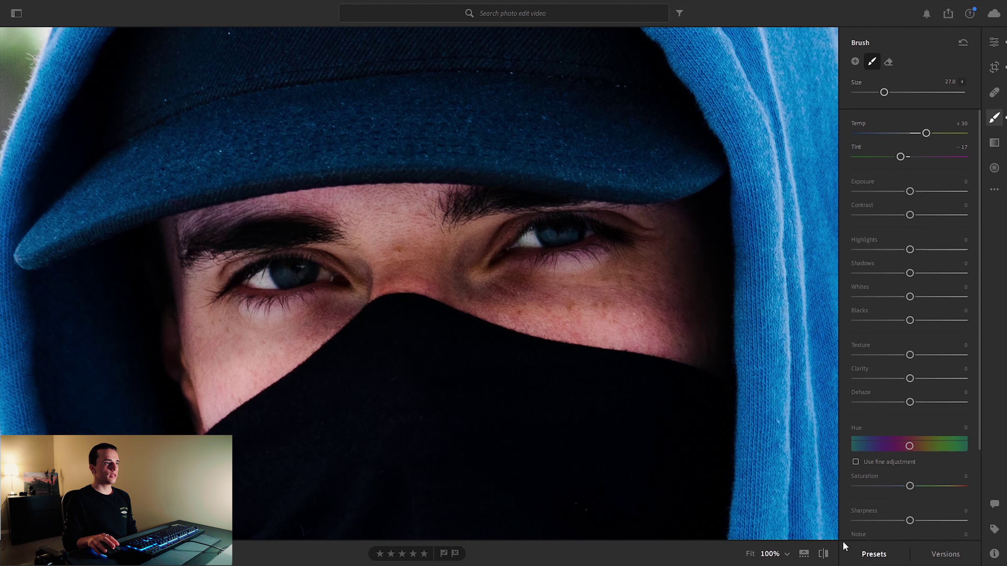
click(994, 42)
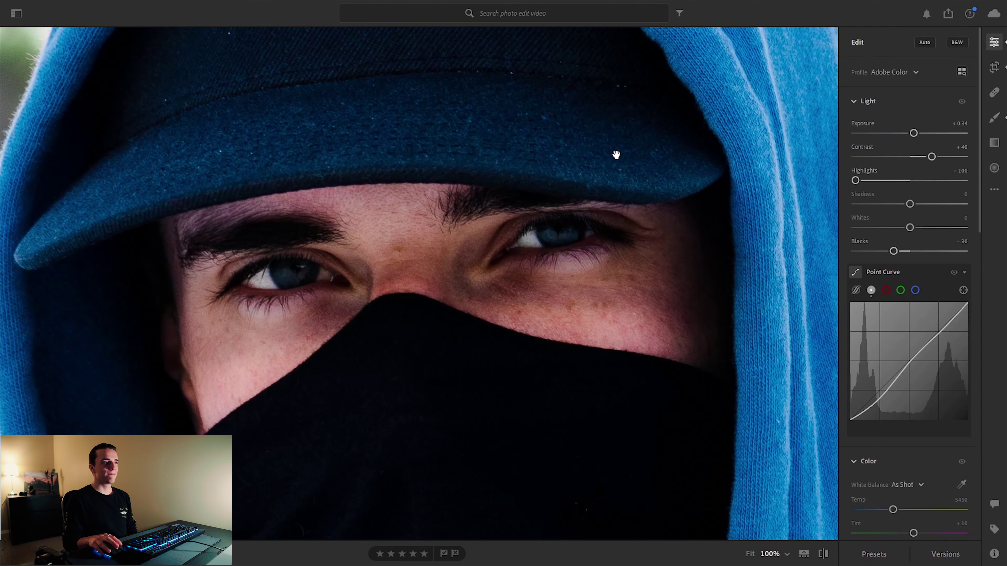
click(608, 141)
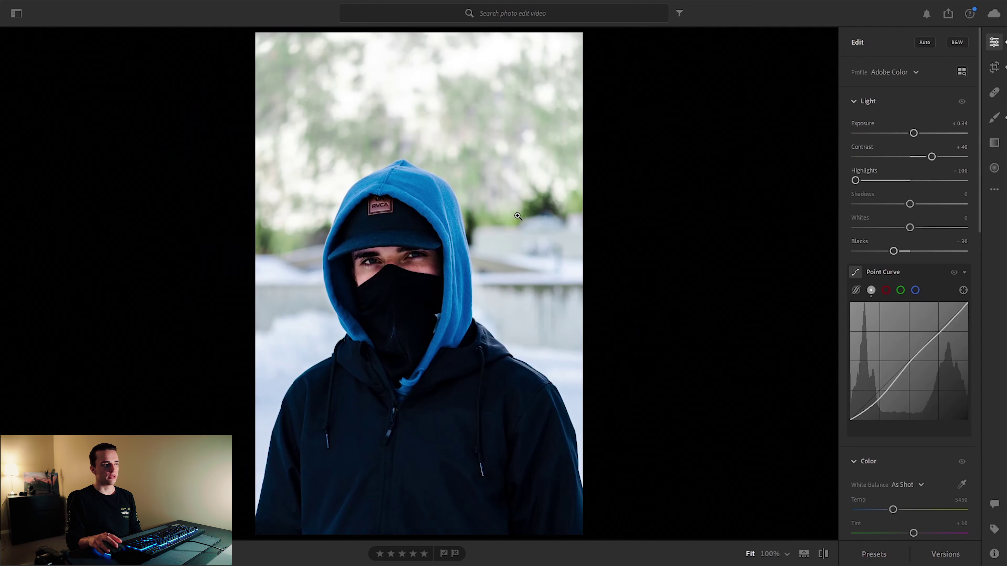
Add a small Radial Gradient over the iris of the eye on the photo's left side
click(414, 256)
drag(449, 186, 473, 225)
click(995, 169)
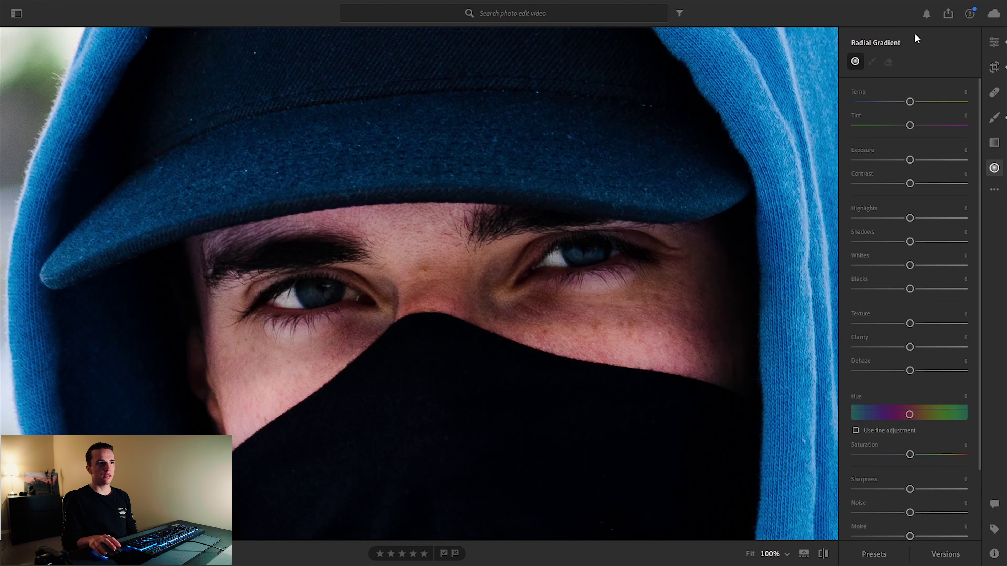
mouse_move(319, 291)
mouse_down()
mouse_move(349, 307)
mouse_move(322, 295)
mouse_up()
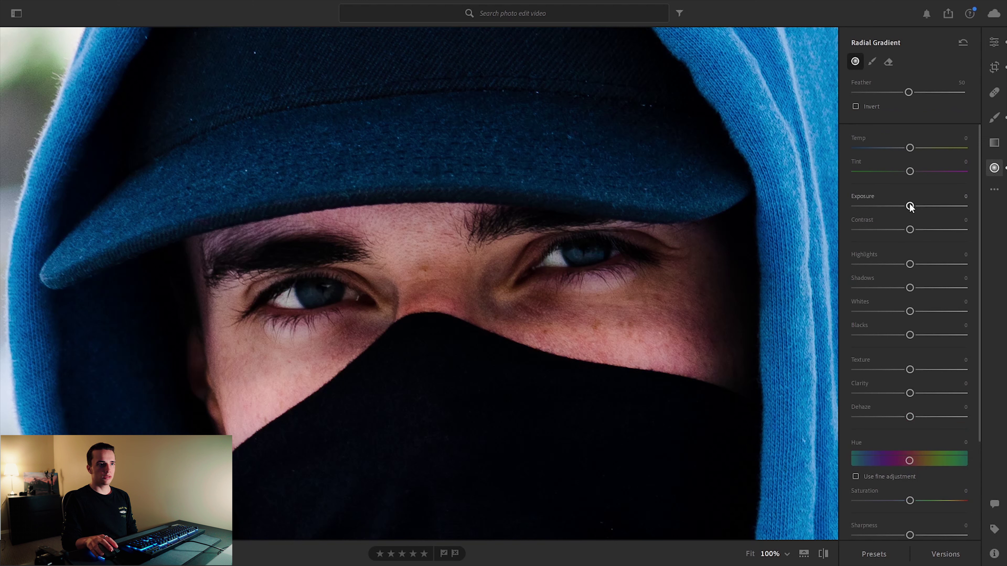
Set the eye's Radial Gradient to Exposure +0.60 and Saturation +15
drag(910, 206, 914, 207)
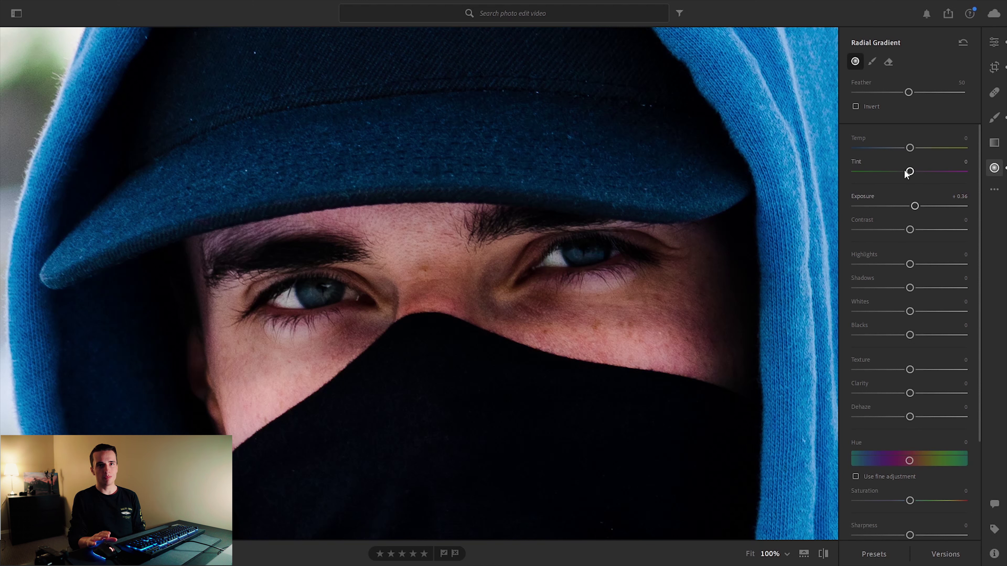
mouse_move(913, 208)
mouse_down()
mouse_move(960, 201)
mouse_move(917, 202)
mouse_up()
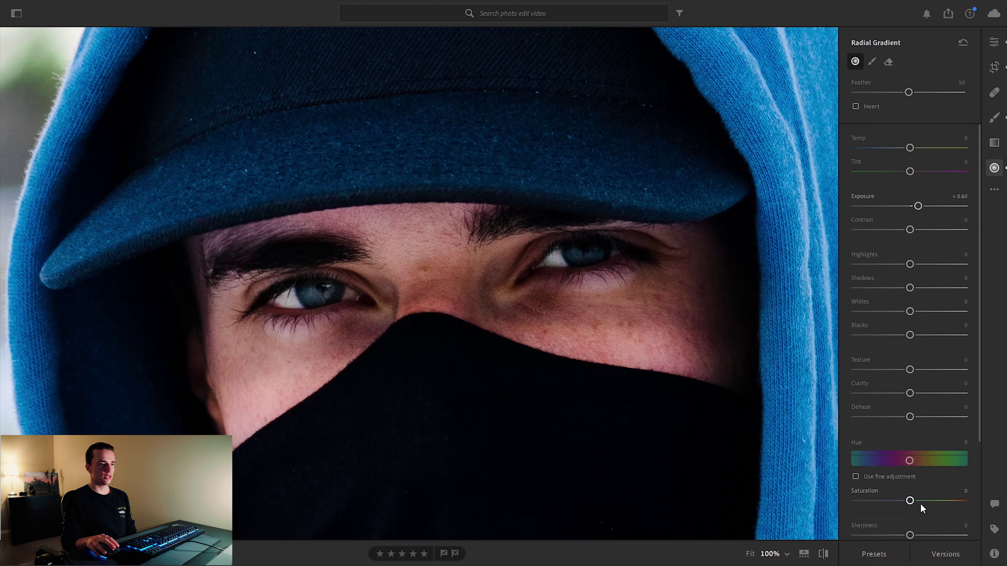
drag(910, 501, 914, 500)
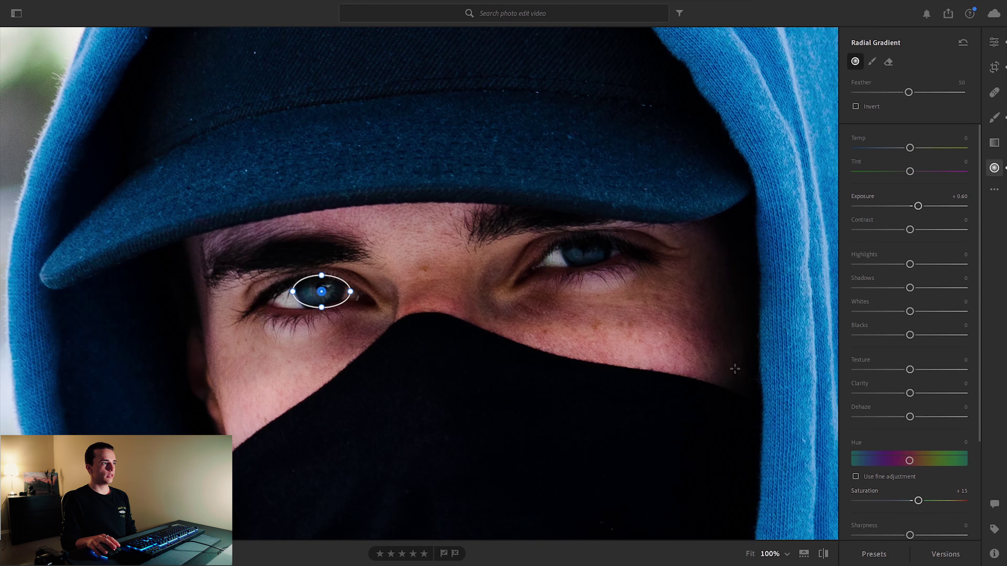
Place a matching Radial Gradient over the iris of the eye on the photo's right side and set its Exposure to +0.36
drag(918, 206, 920, 206)
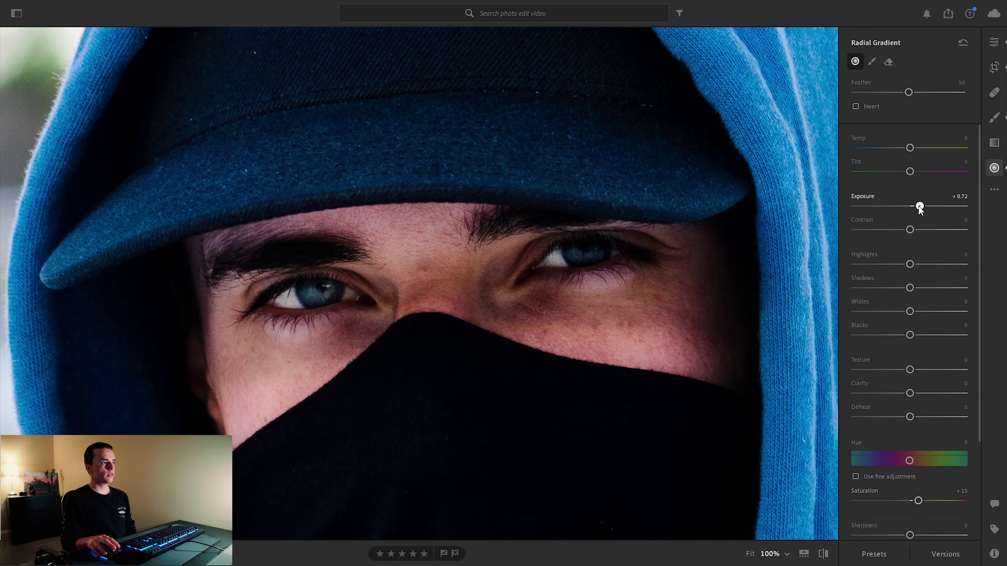
drag(919, 206, 918, 206)
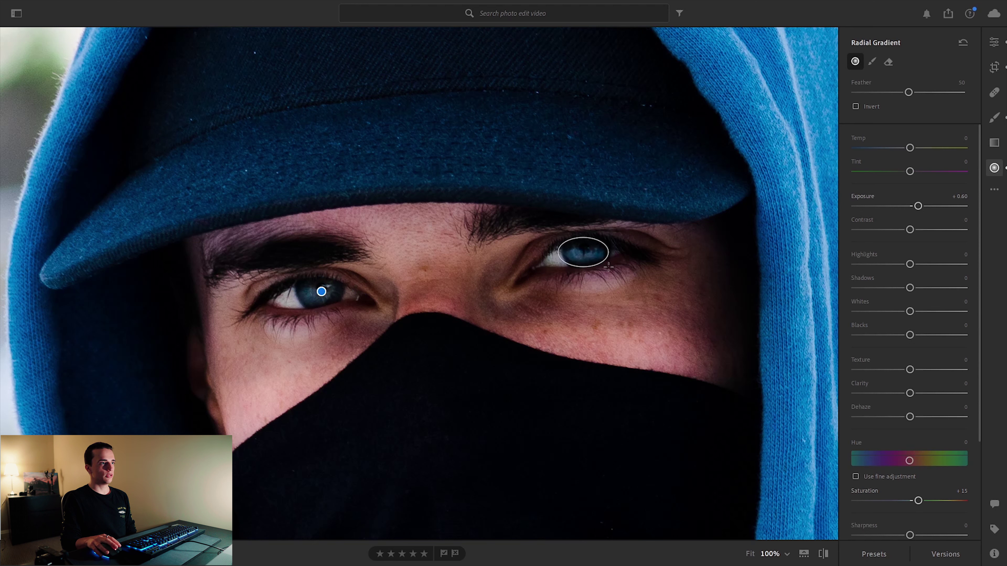
drag(584, 253, 588, 253)
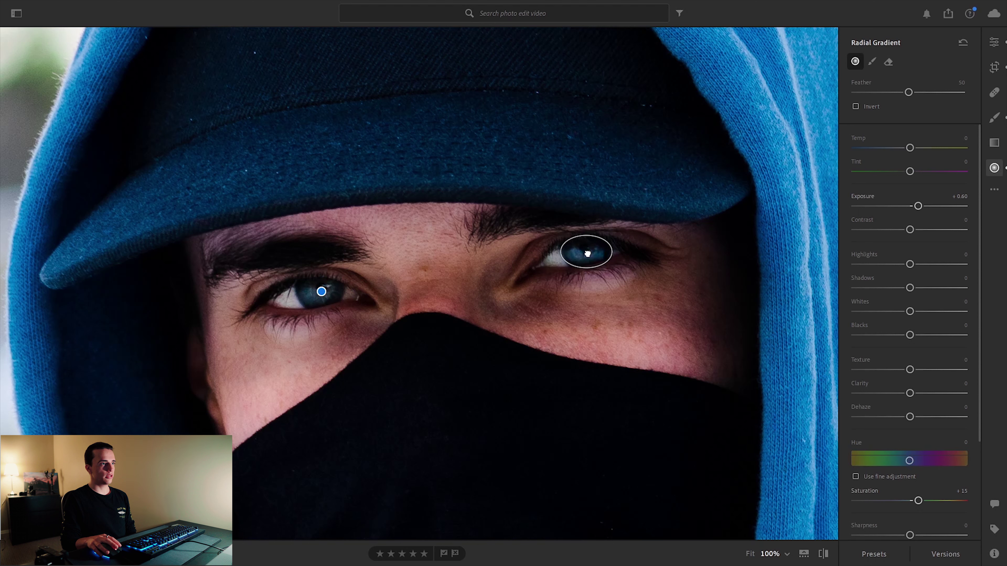
click(587, 252)
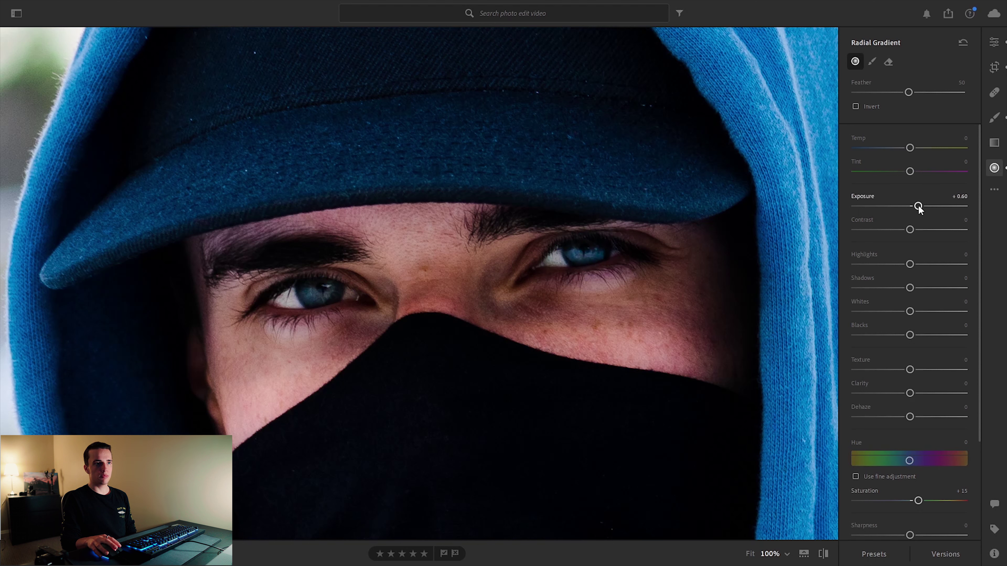
drag(918, 206, 915, 207)
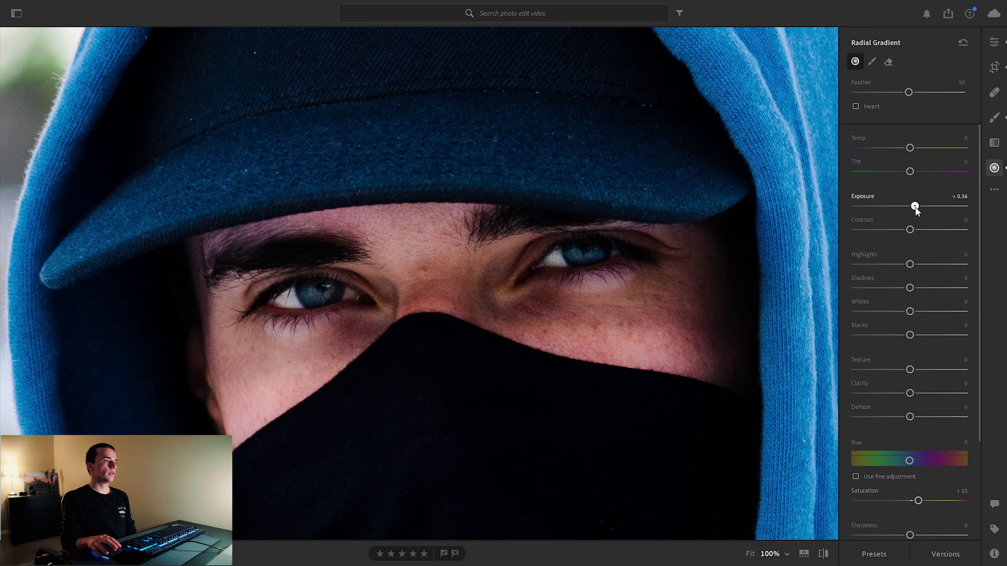
Return to the global edit settings of the hooded portrait and set the Vignette effect to -34
click(996, 43)
click(618, 209)
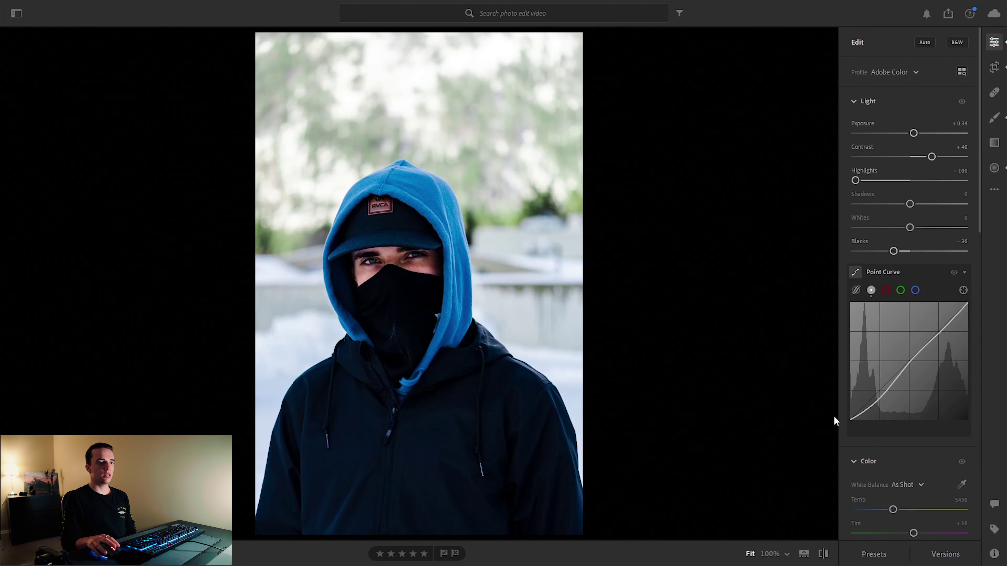
scroll(844, 389, down, 10)
scroll(844, 390, down, 8)
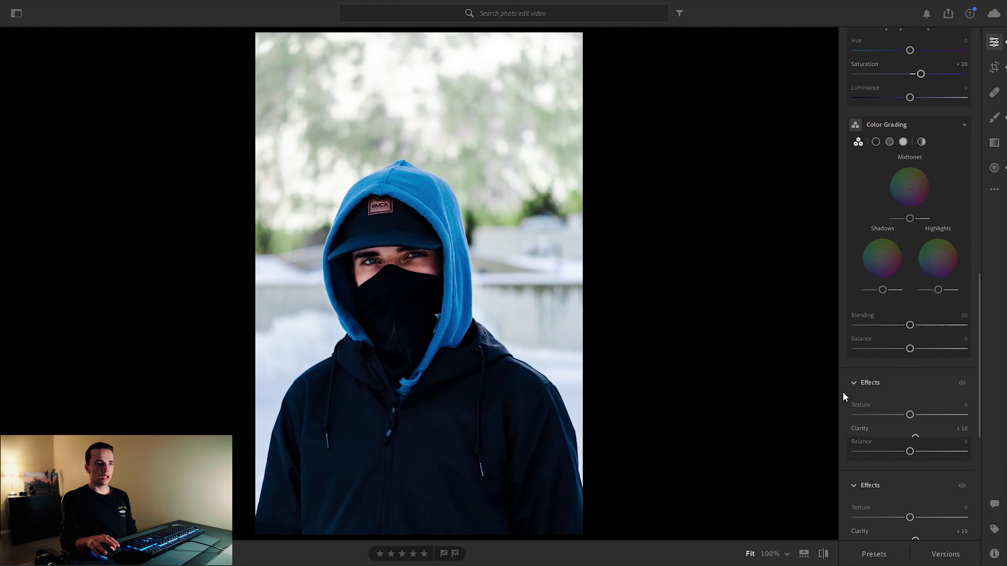
drag(911, 333, 890, 344)
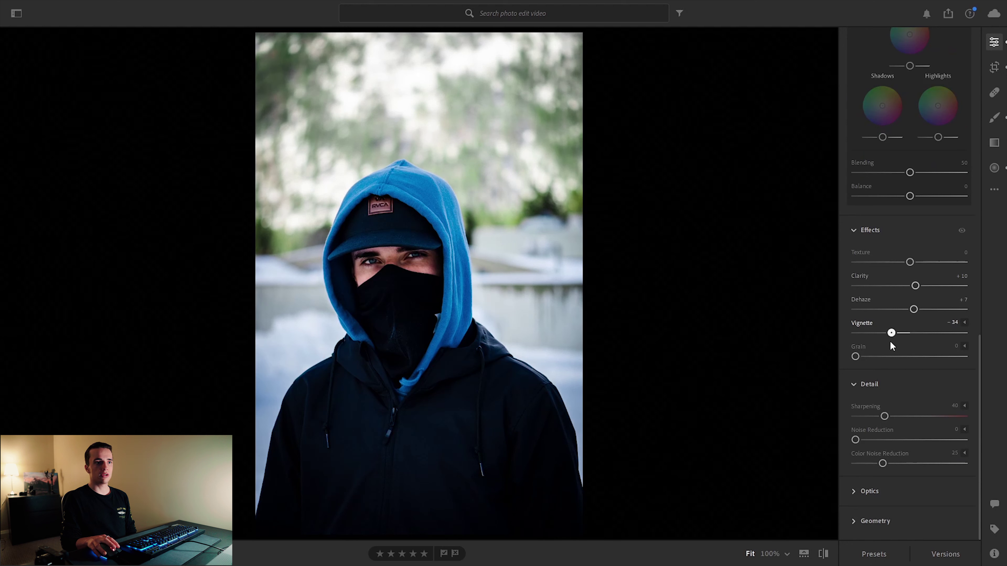